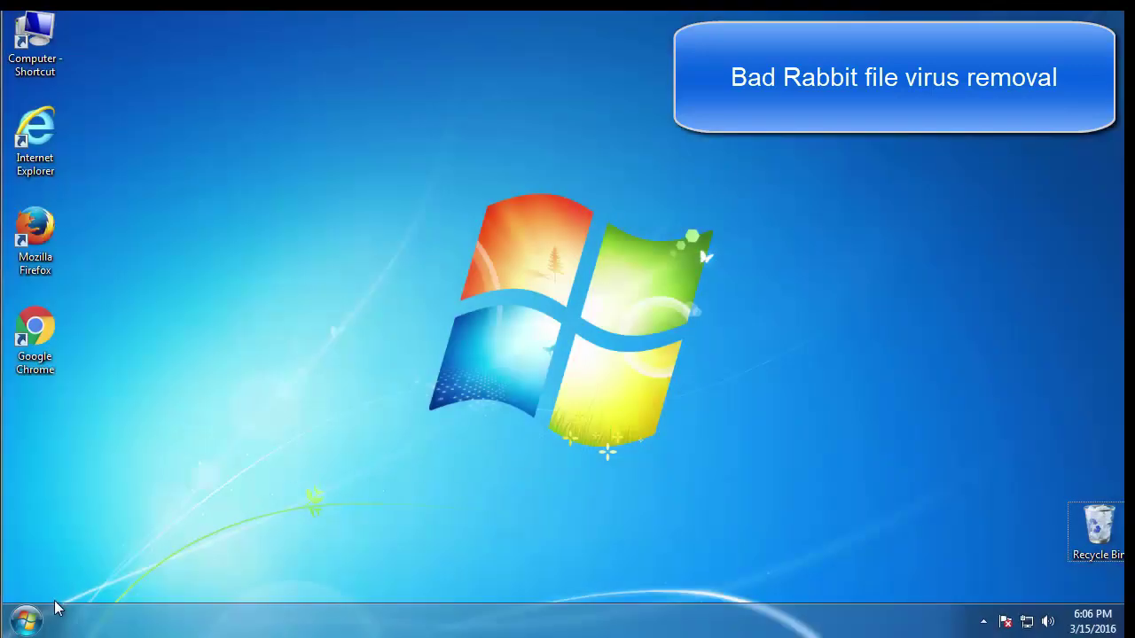
- Launch msconfig from the Start search and enable Safe boot with the Minimal option
left_click(27, 621)
left_click(100, 574)
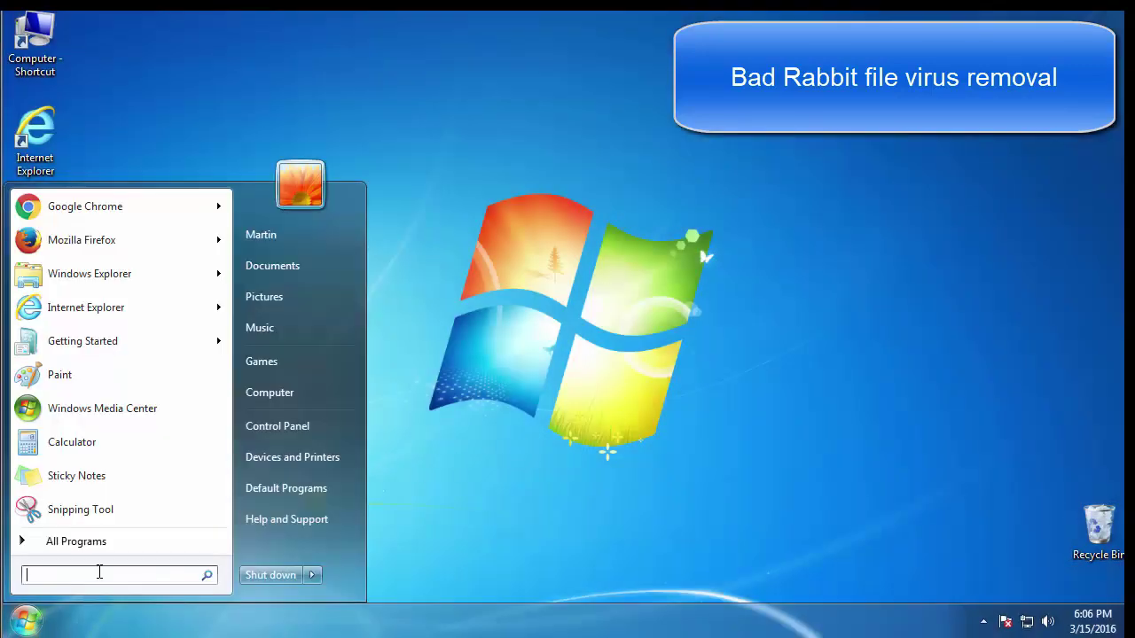
type("msconfig")
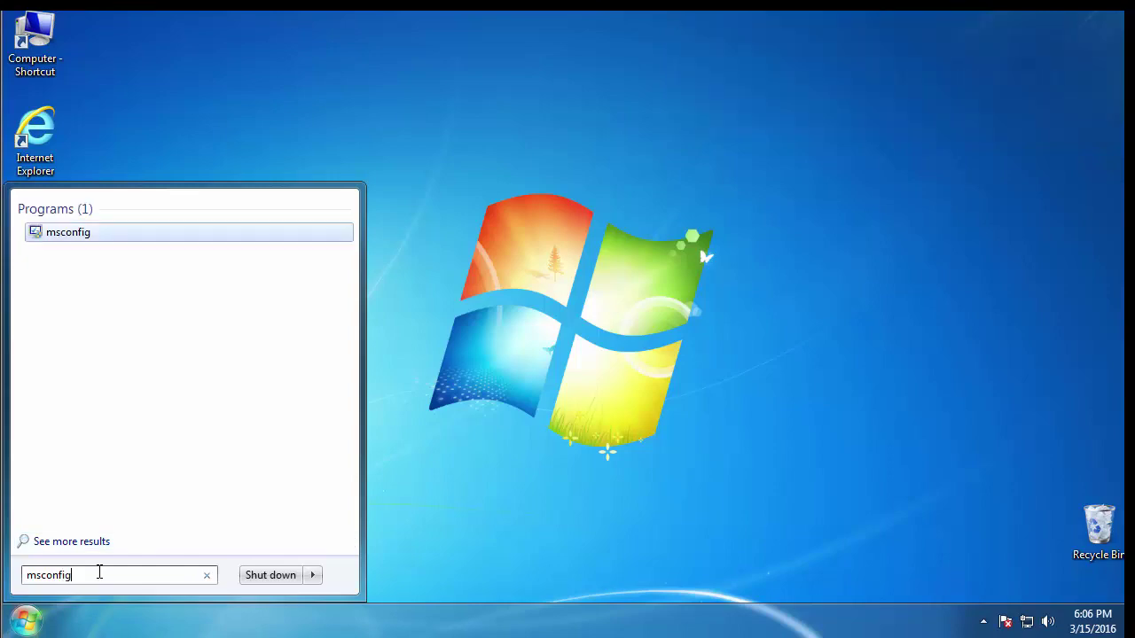
key("Return")
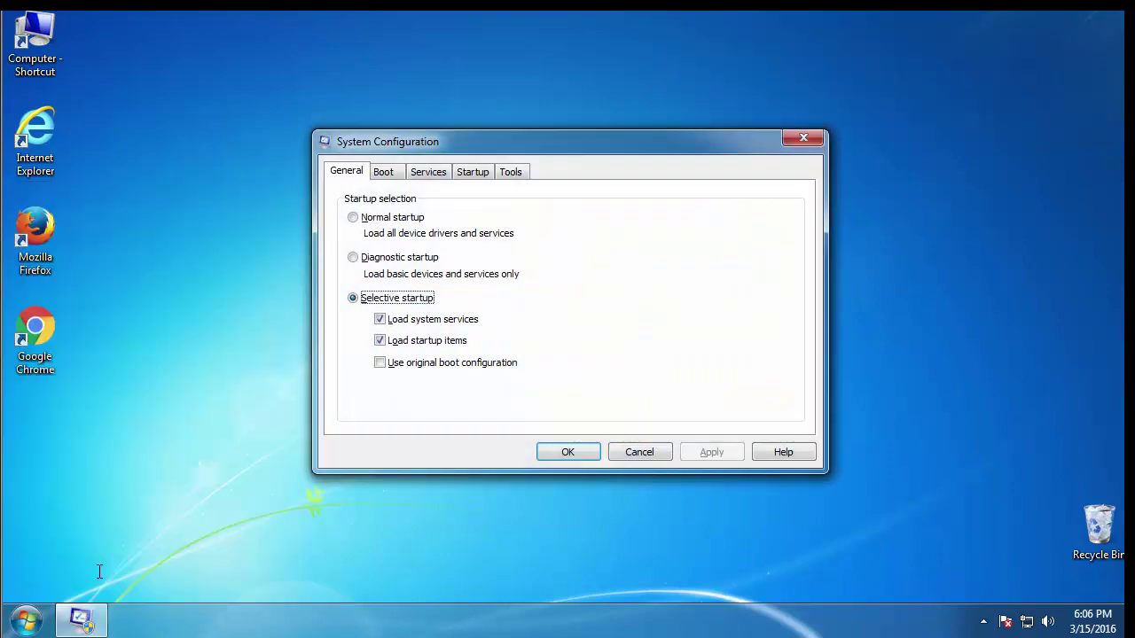
left_click(383, 174)
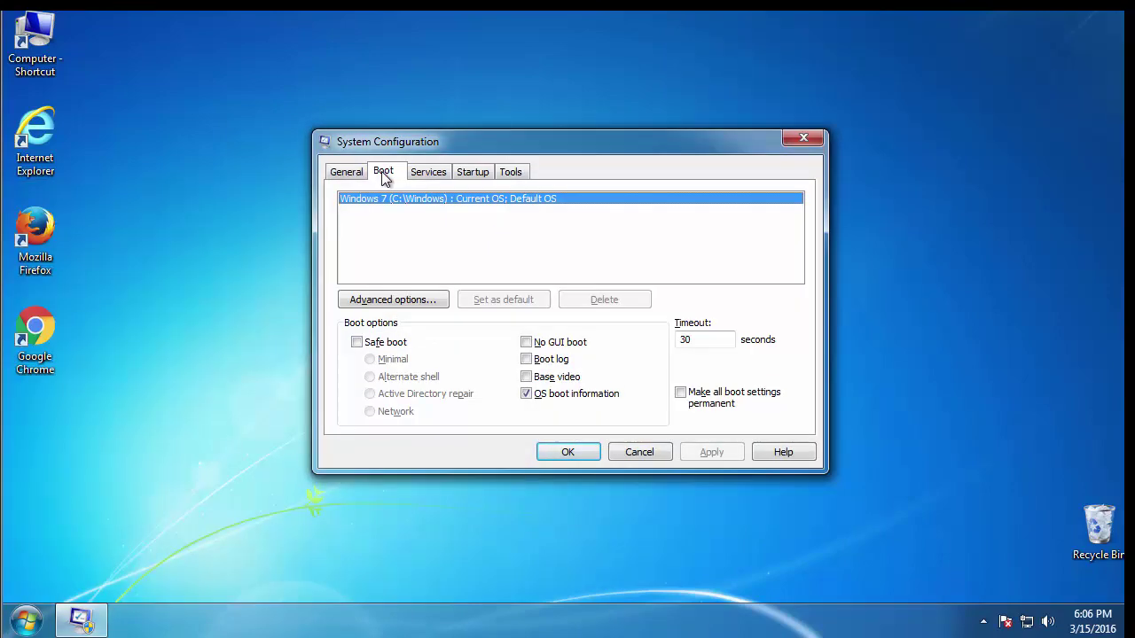
left_click(356, 343)
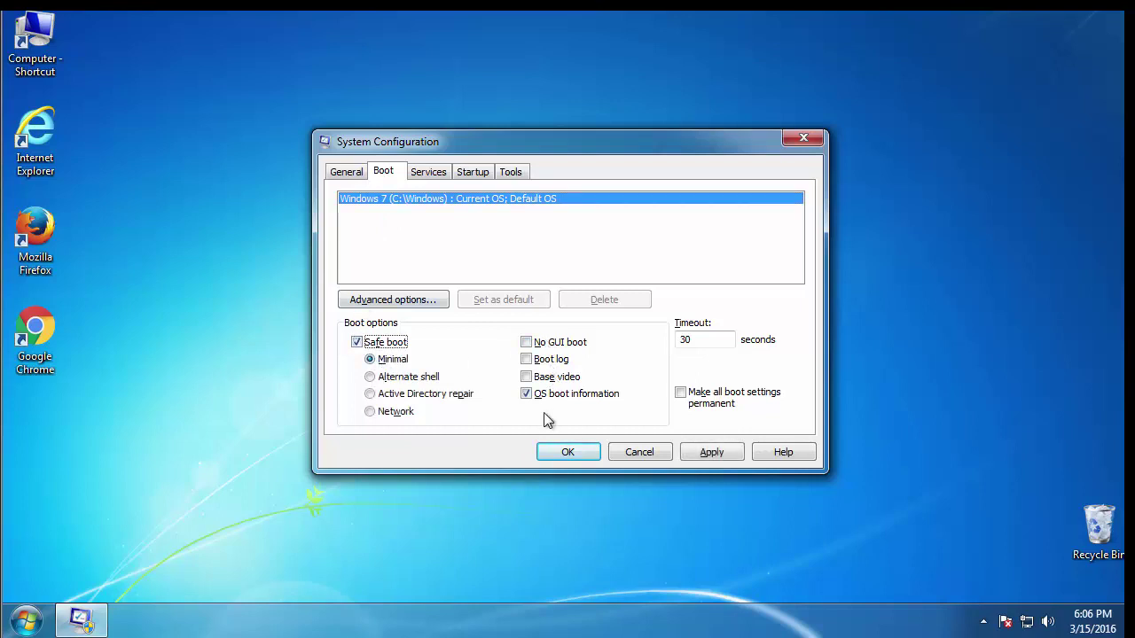
left_click(577, 452)
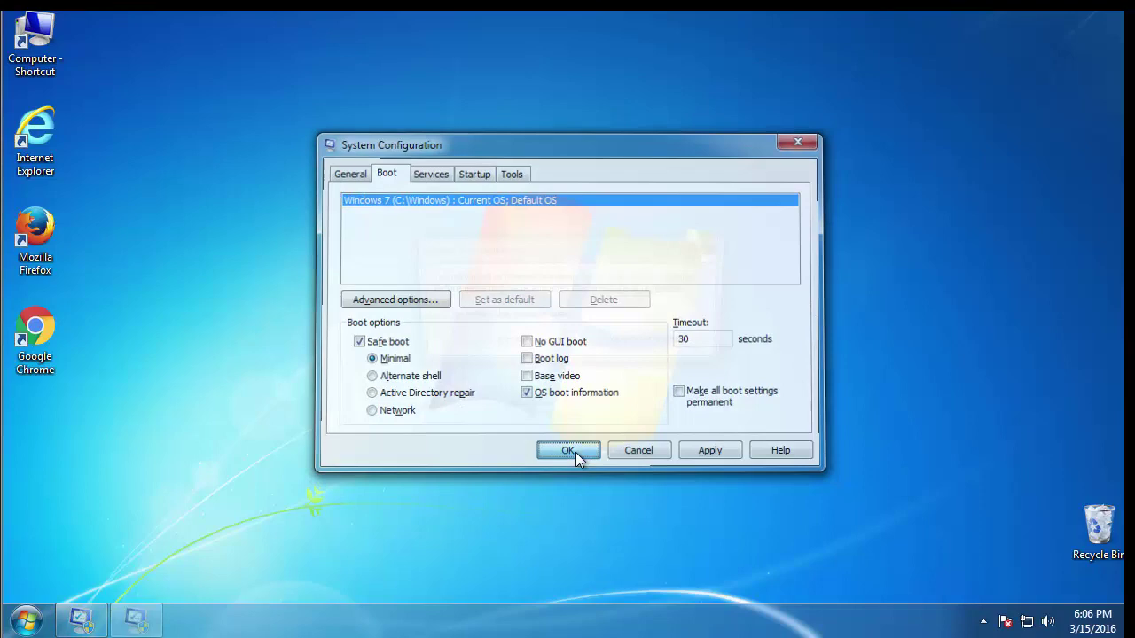
- Restart into Safe Mode, dismiss the Safe Mode help window, and open Control Panel
left_click(512, 345)
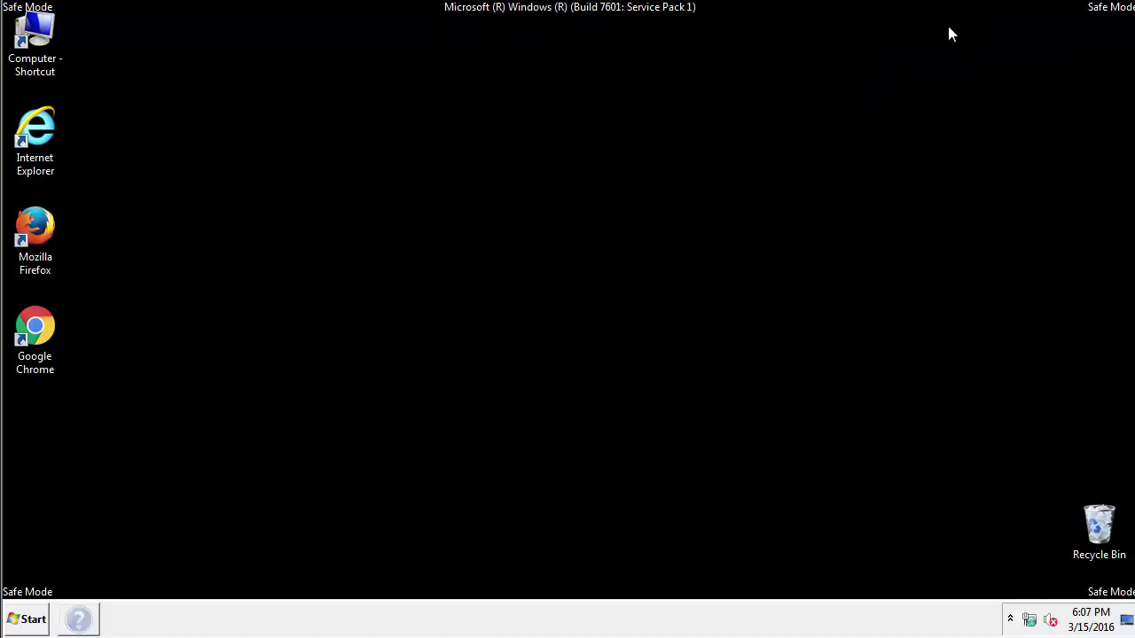
left_click(951, 27)
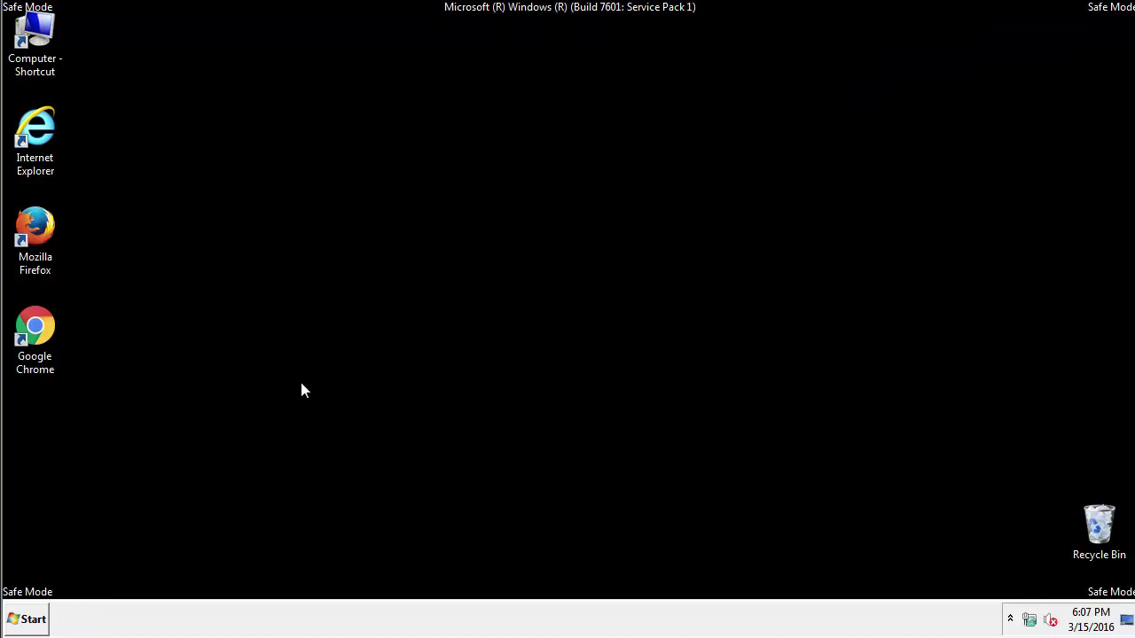
left_click(27, 620)
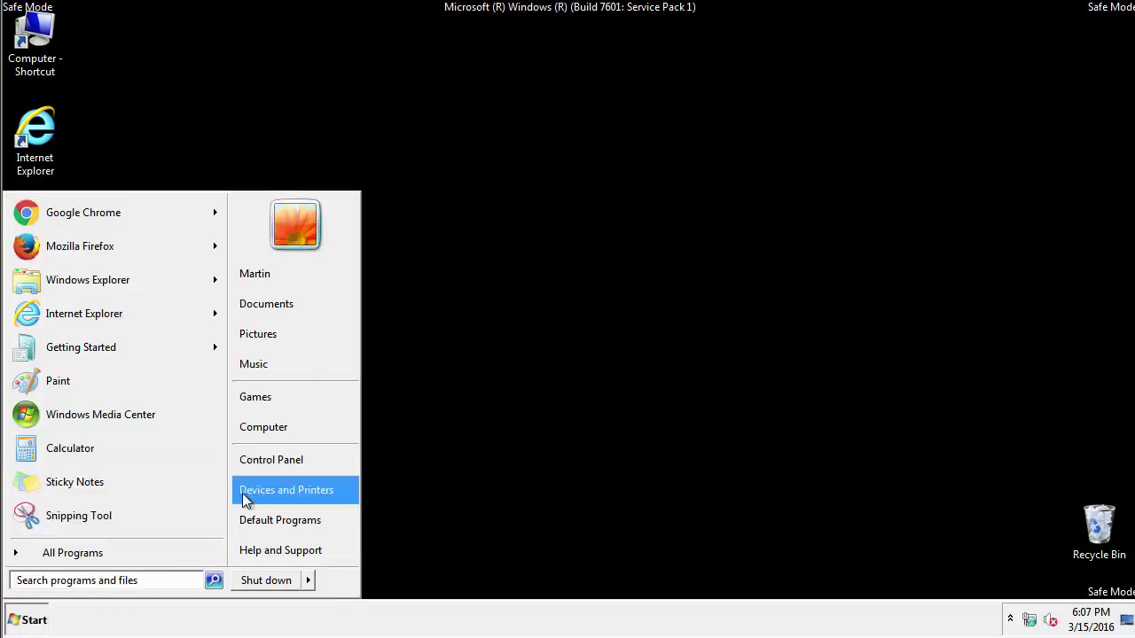
left_click(282, 458)
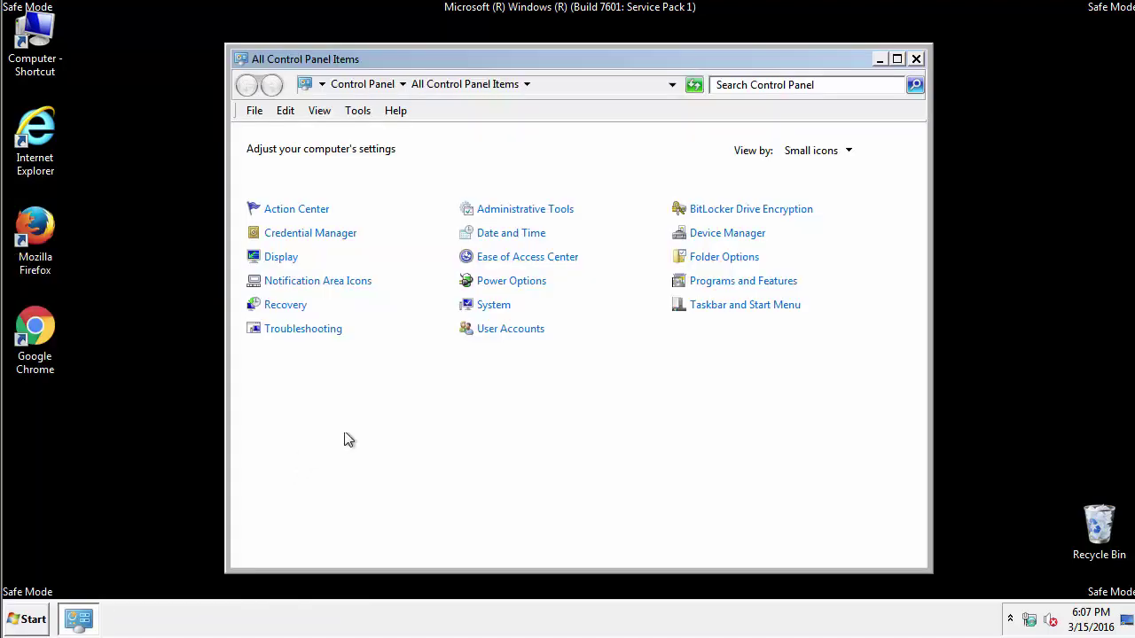
- In Folder Options, confirm 'Show hidden files, folders, and drives' is selected and apply it
left_click(725, 256)
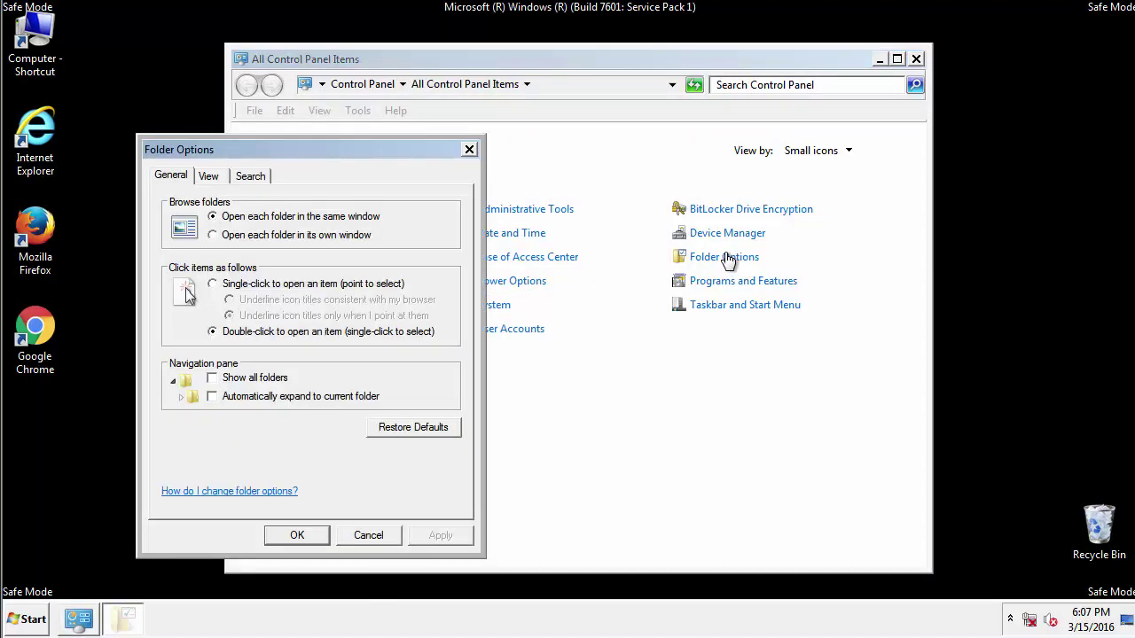
left_click(211, 178)
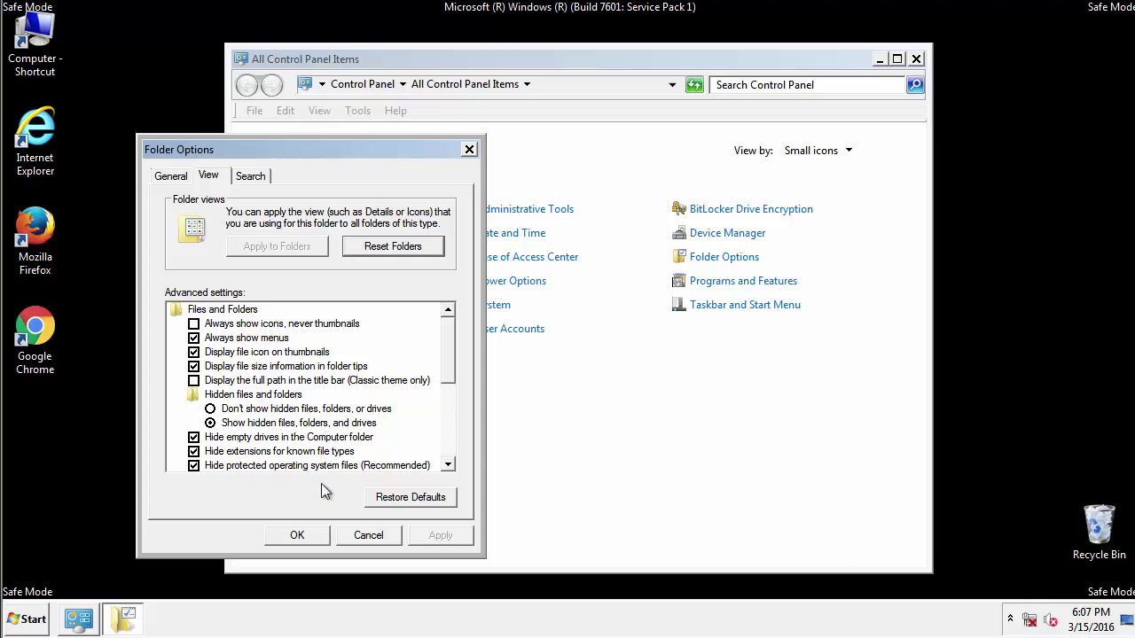
left_click(298, 536)
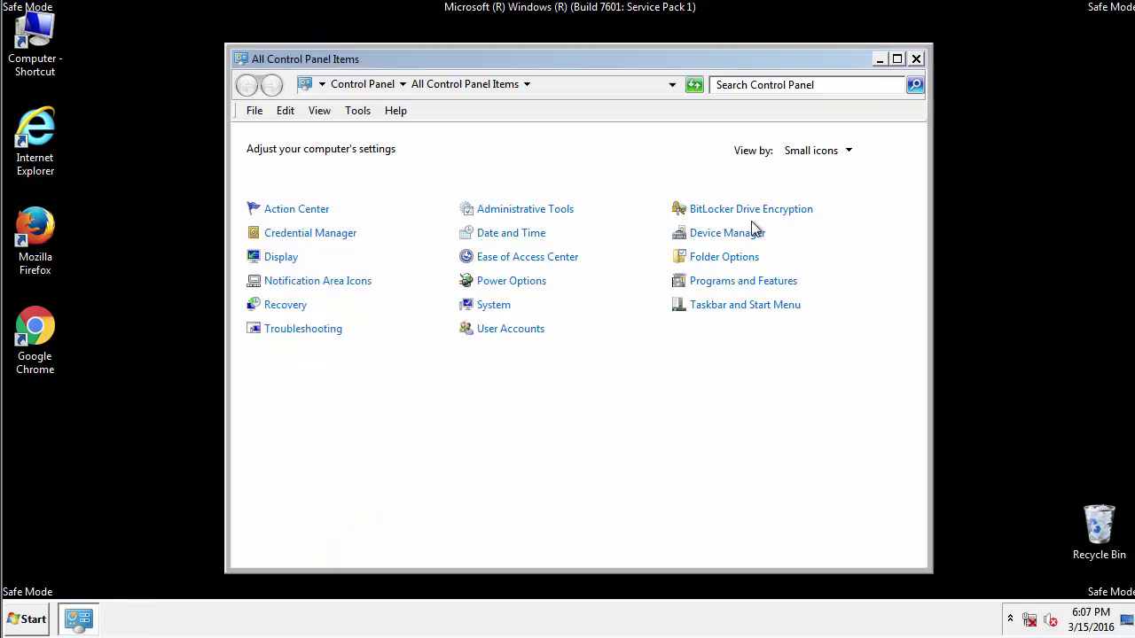
- Close Control Panel and browse Computer to C:\Windows\System32\drivers\etc
left_click(916, 59)
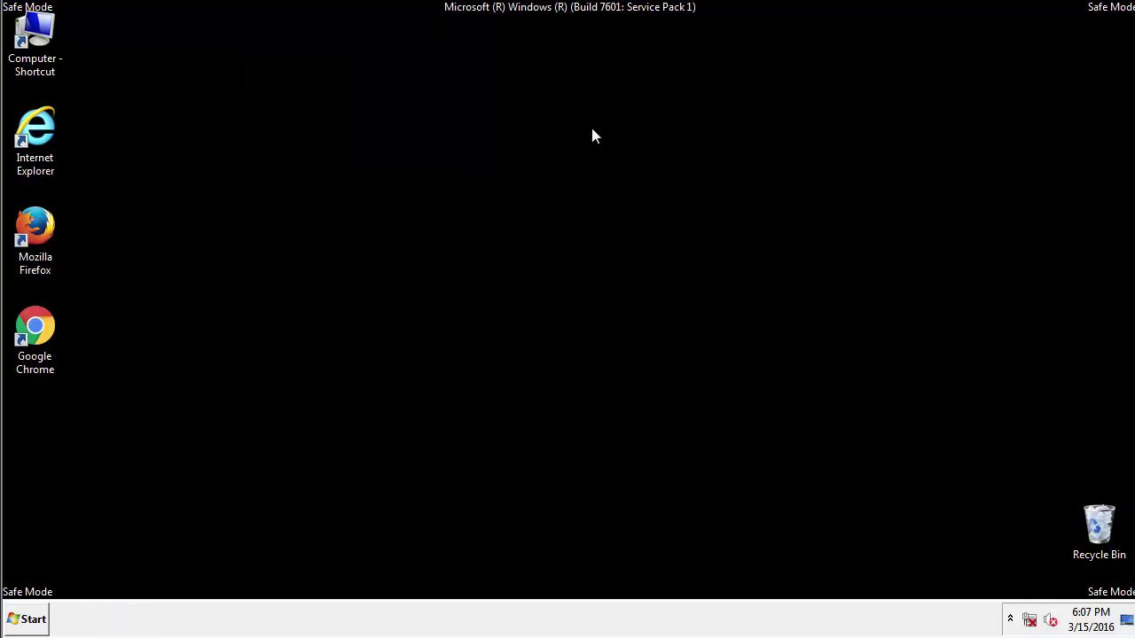
key("super+e")
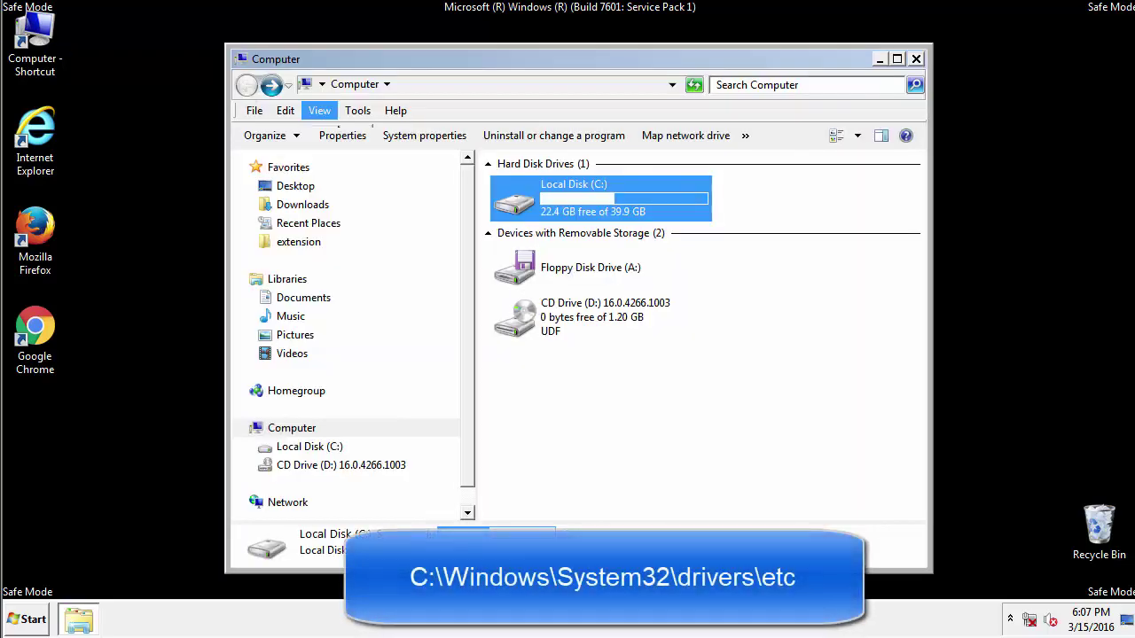
double_click(519, 204)
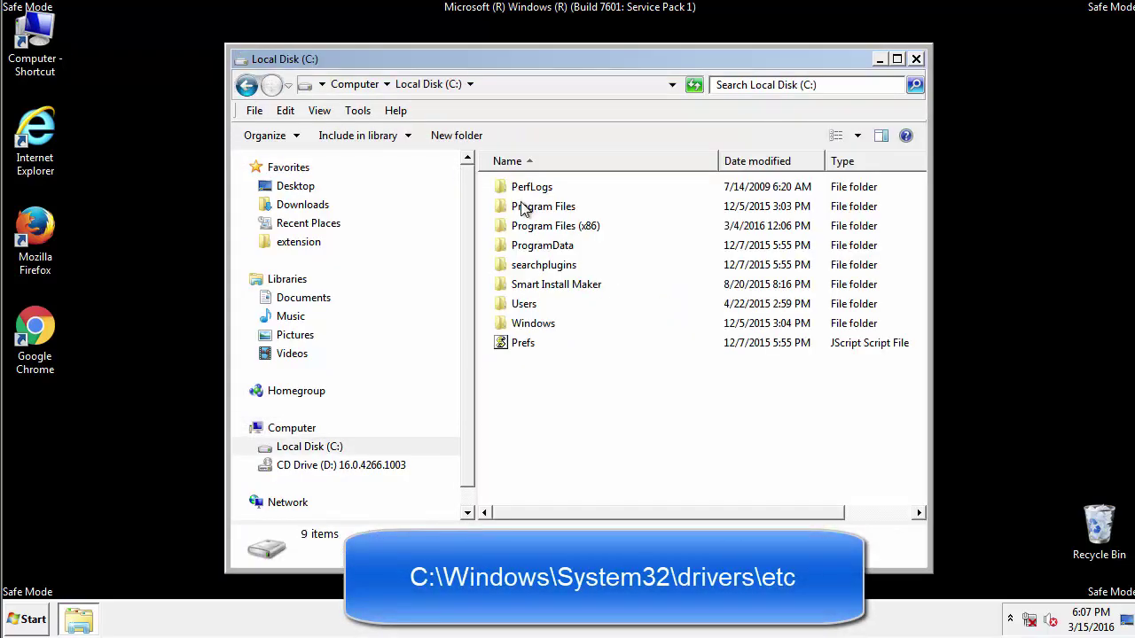
left_click(519, 326)
double_click(519, 326)
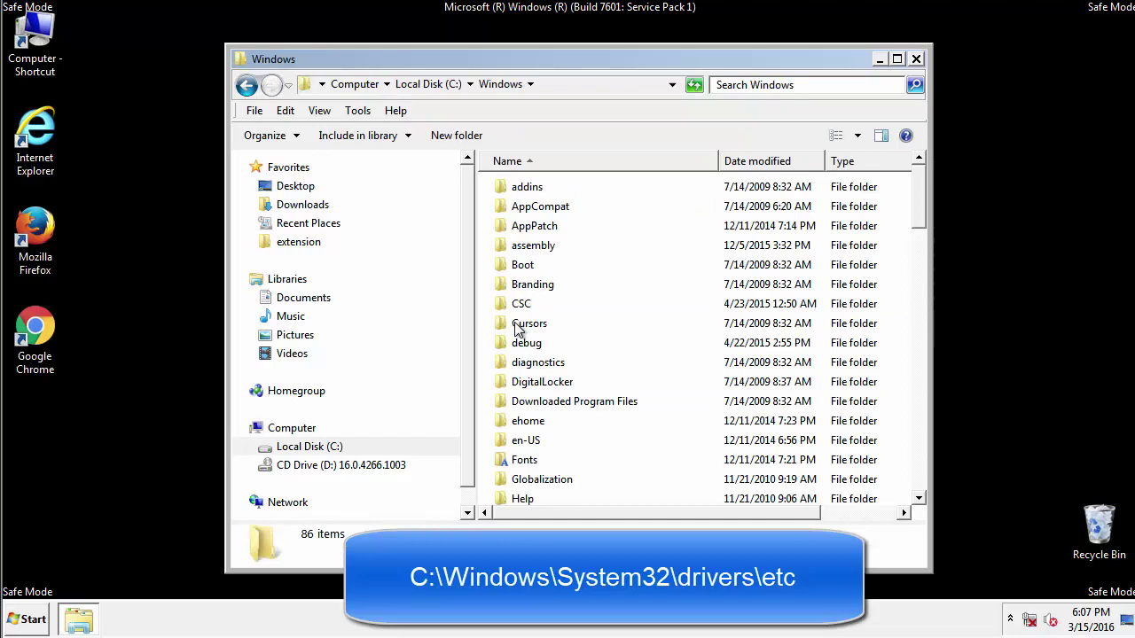
scroll(519, 393, "down", 4)
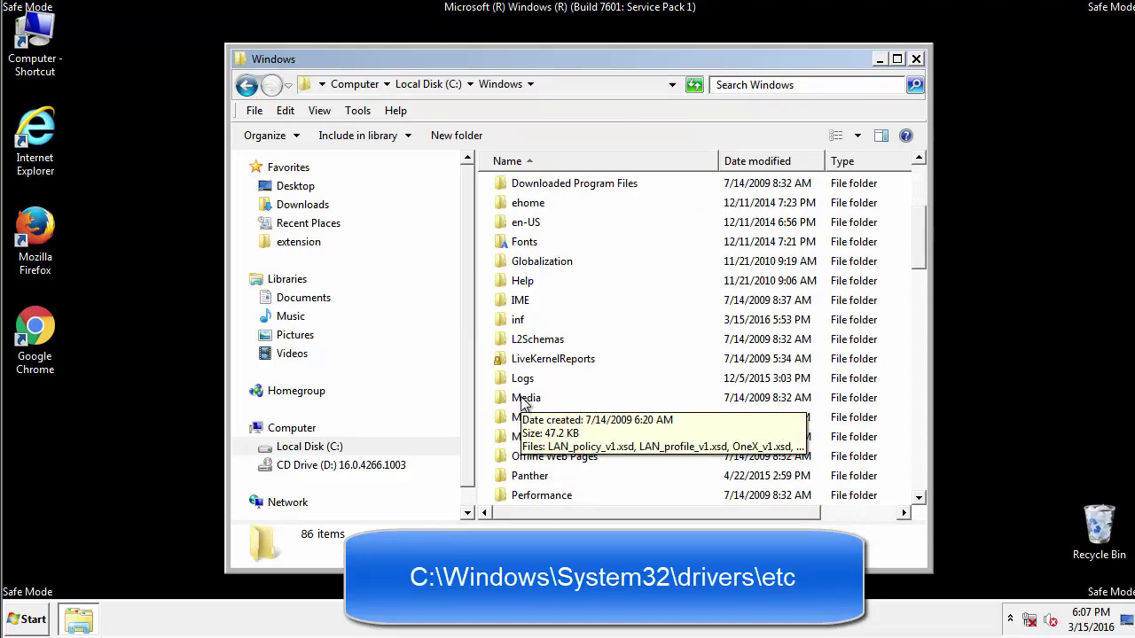
scroll(523, 404, "down", 5)
scroll(523, 404, "down", 2)
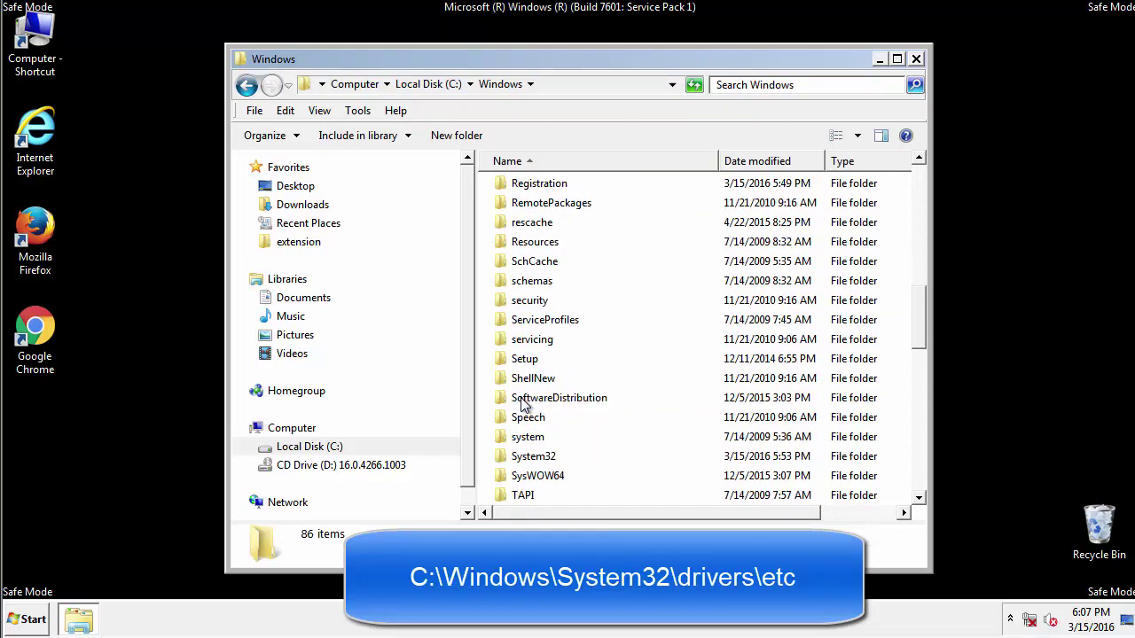
double_click(532, 460)
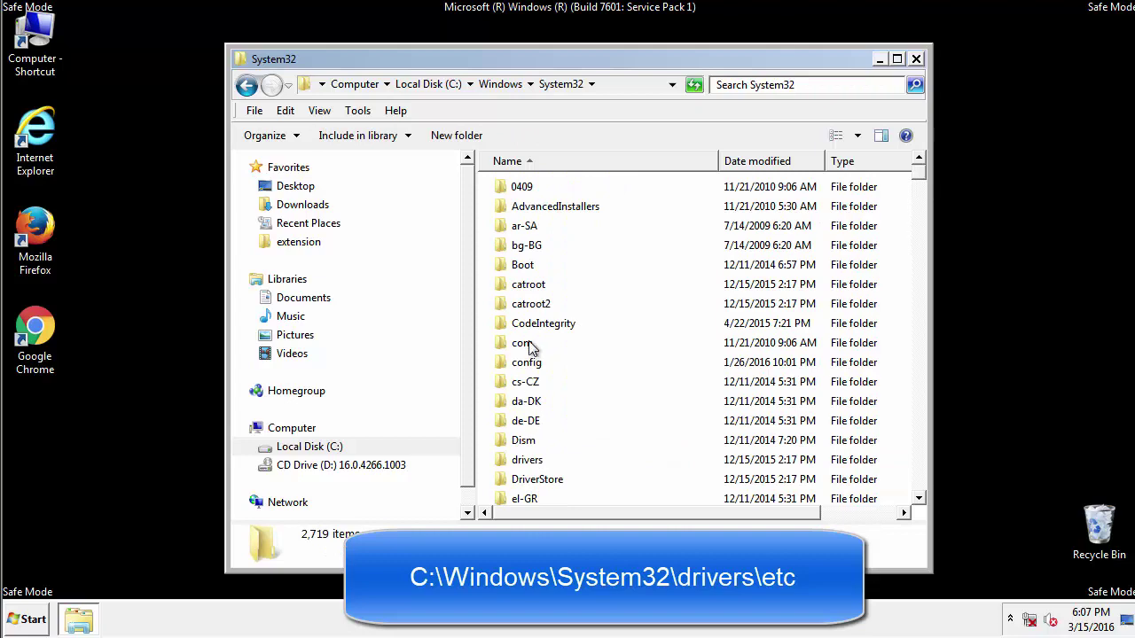
left_click(527, 464)
double_click(526, 465)
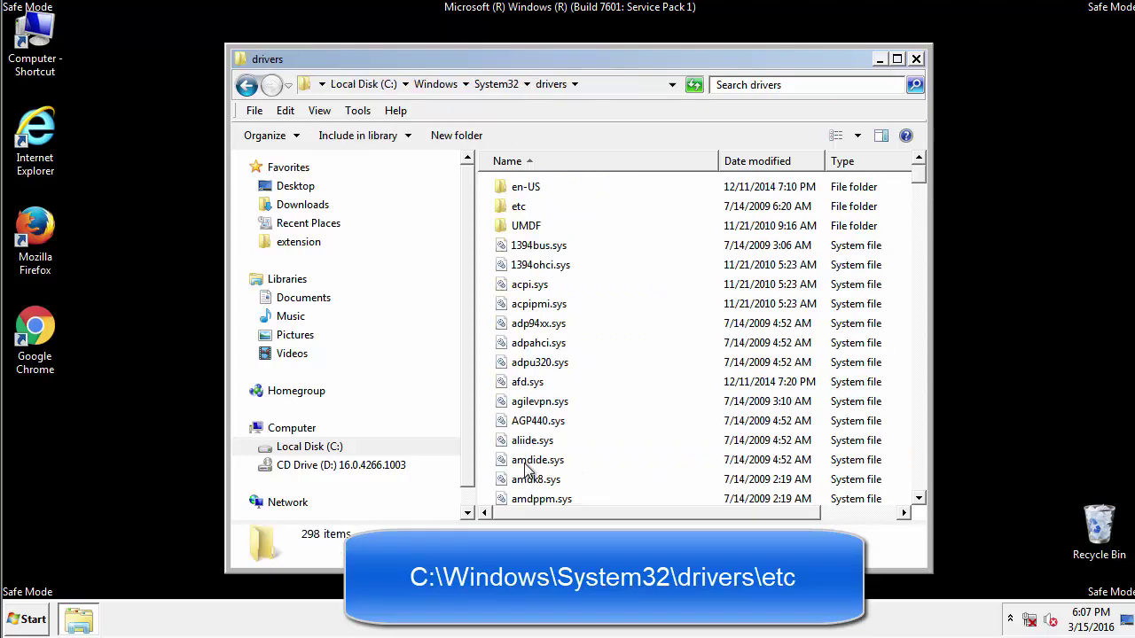
double_click(507, 210)
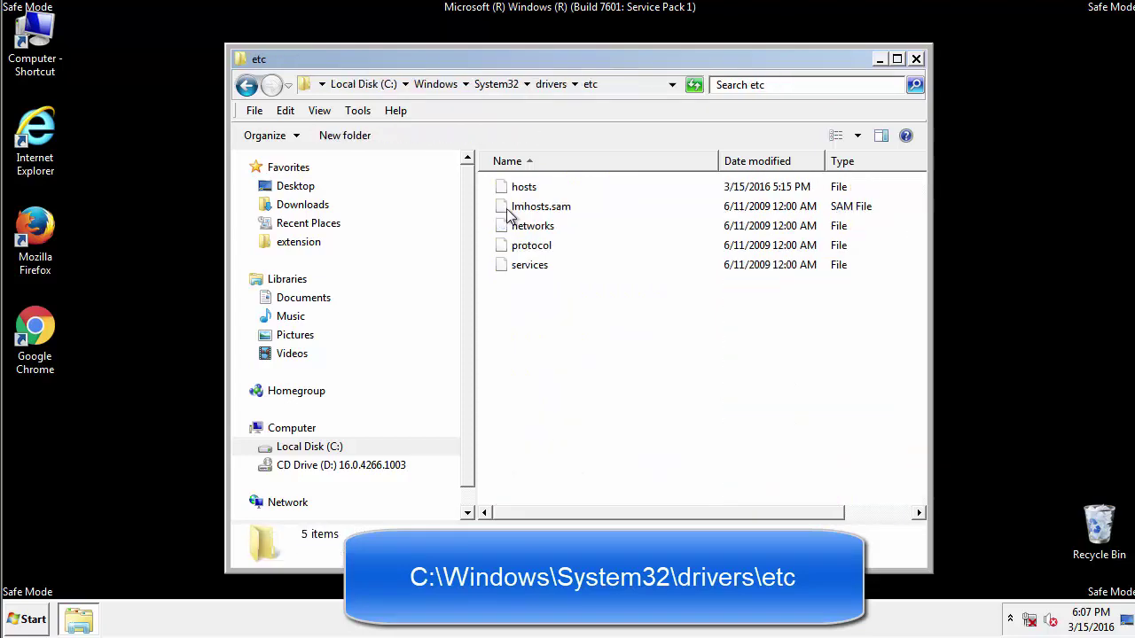
- Open the hosts file in Notepad and bring its window fully into view
double_click(521, 189)
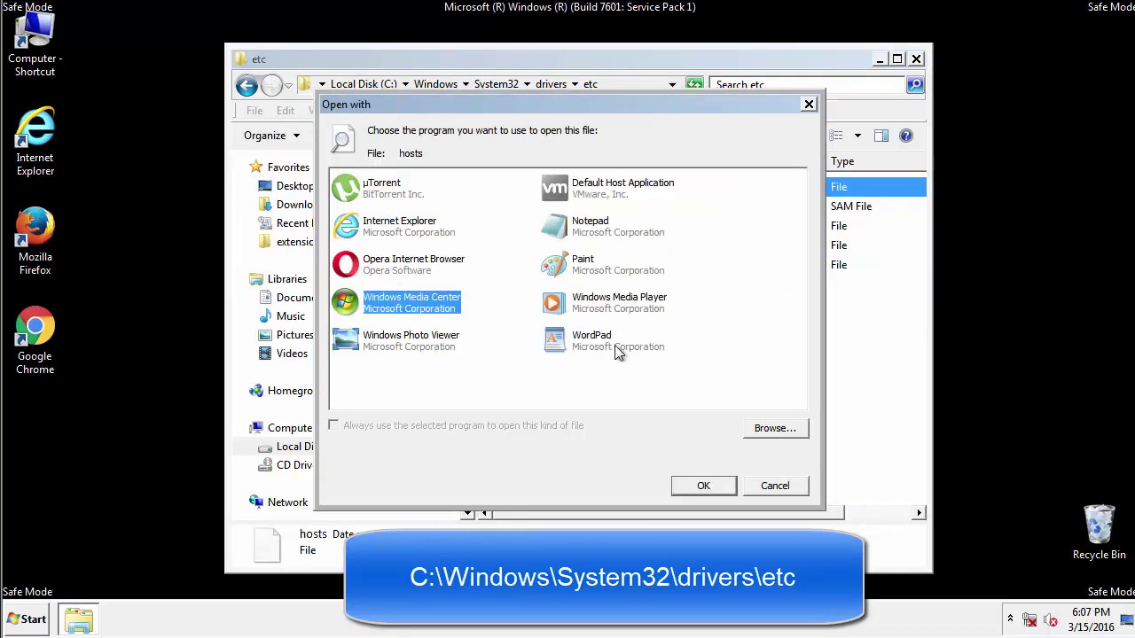
left_click(573, 228)
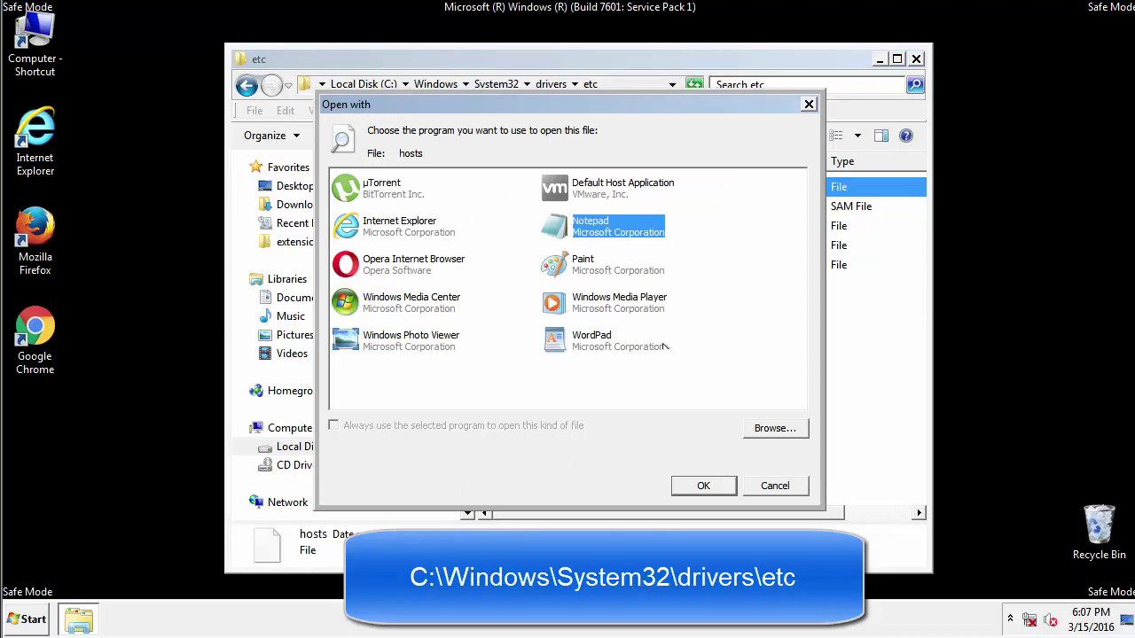
left_click(702, 485)
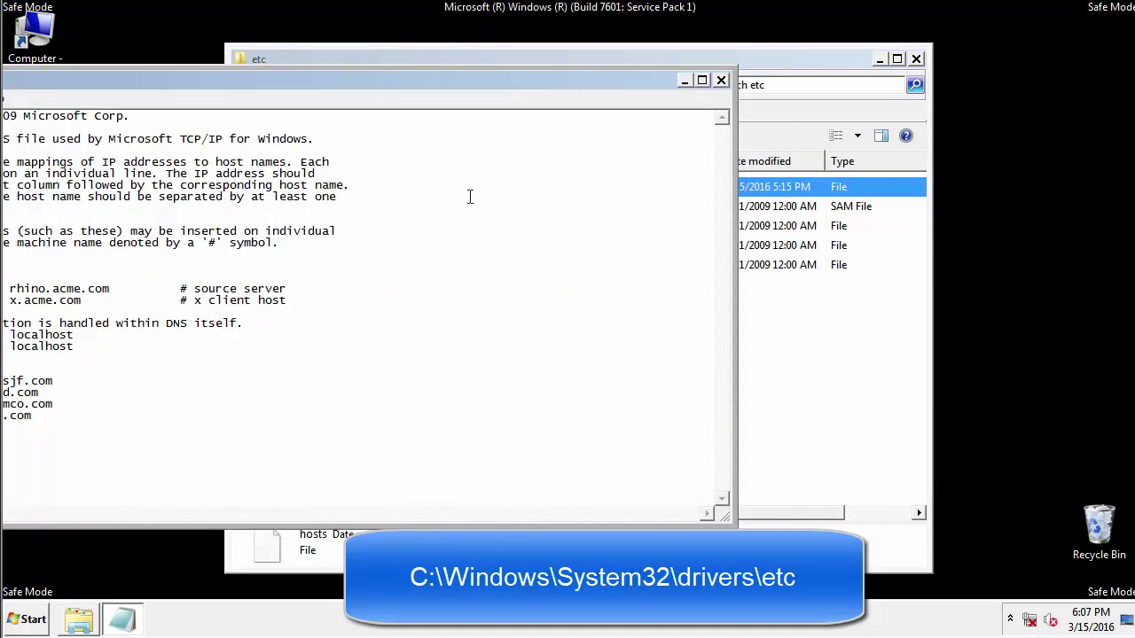
left_click_drag(465, 82, 722, 96)
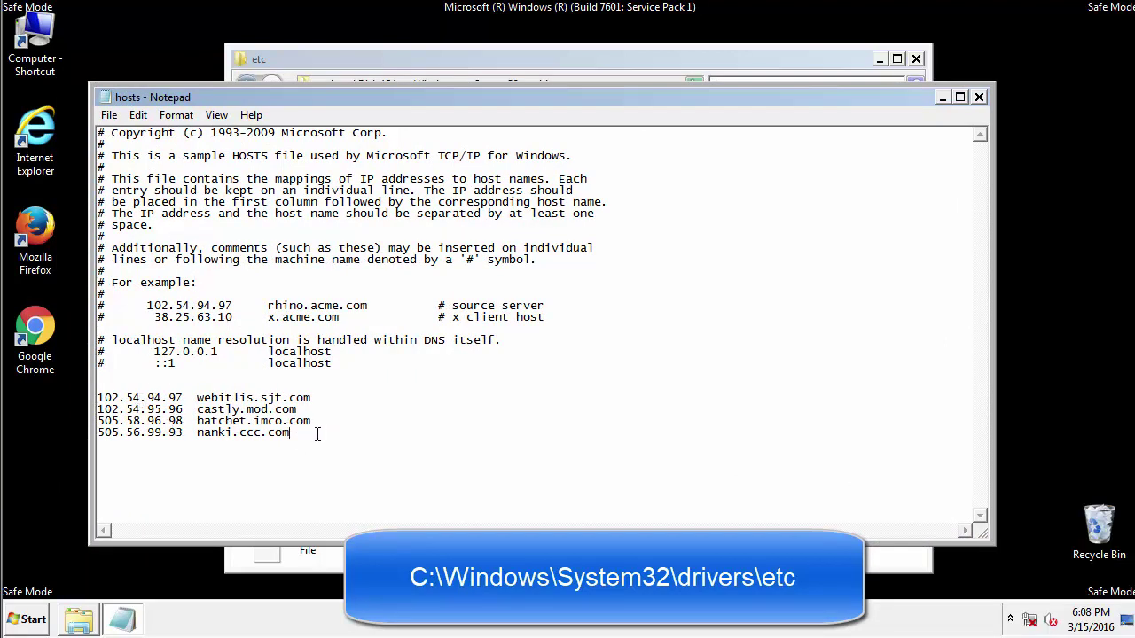
- Delete the four added host entries, save hosts, and close the etc folder
left_click_drag(316, 434, 100, 392)
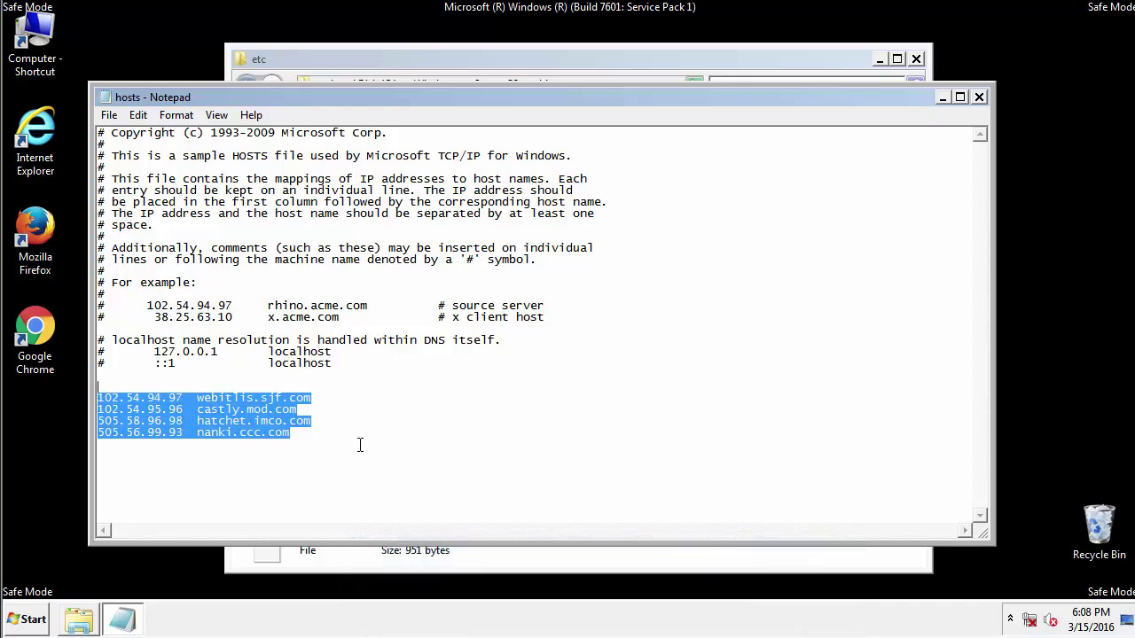
key("Delete")
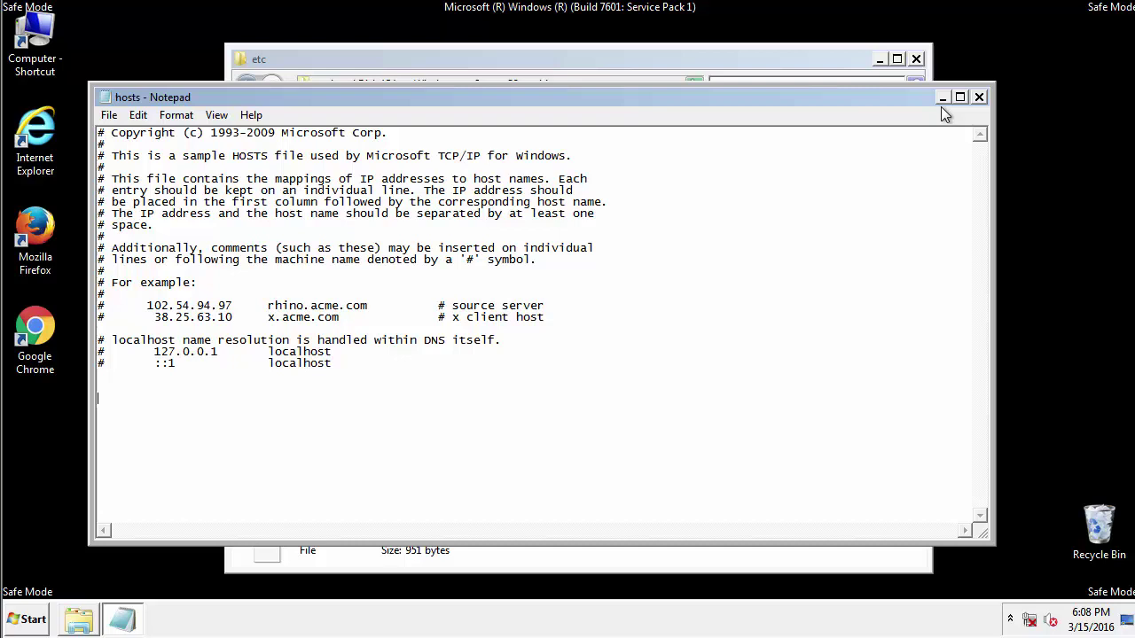
left_click(979, 100)
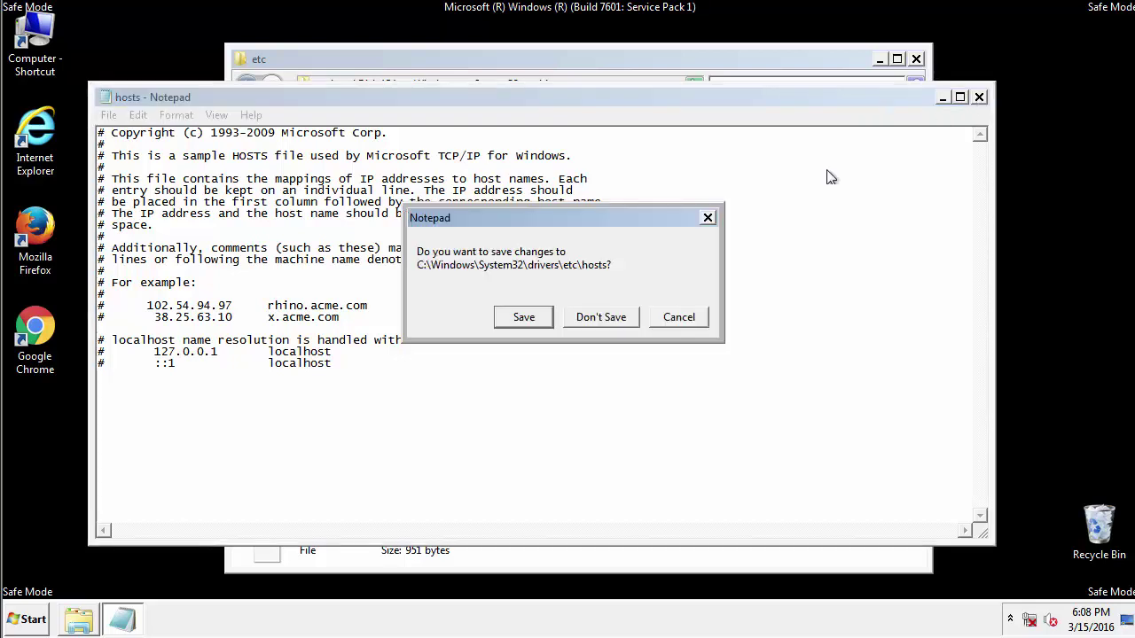
left_click(502, 322)
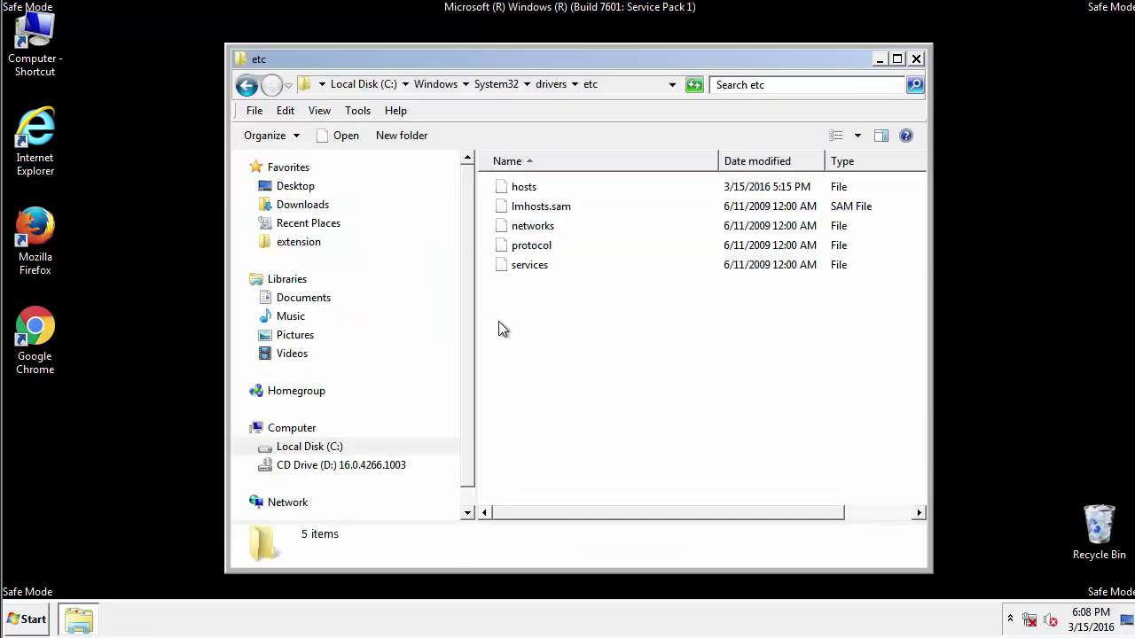
left_click(916, 59)
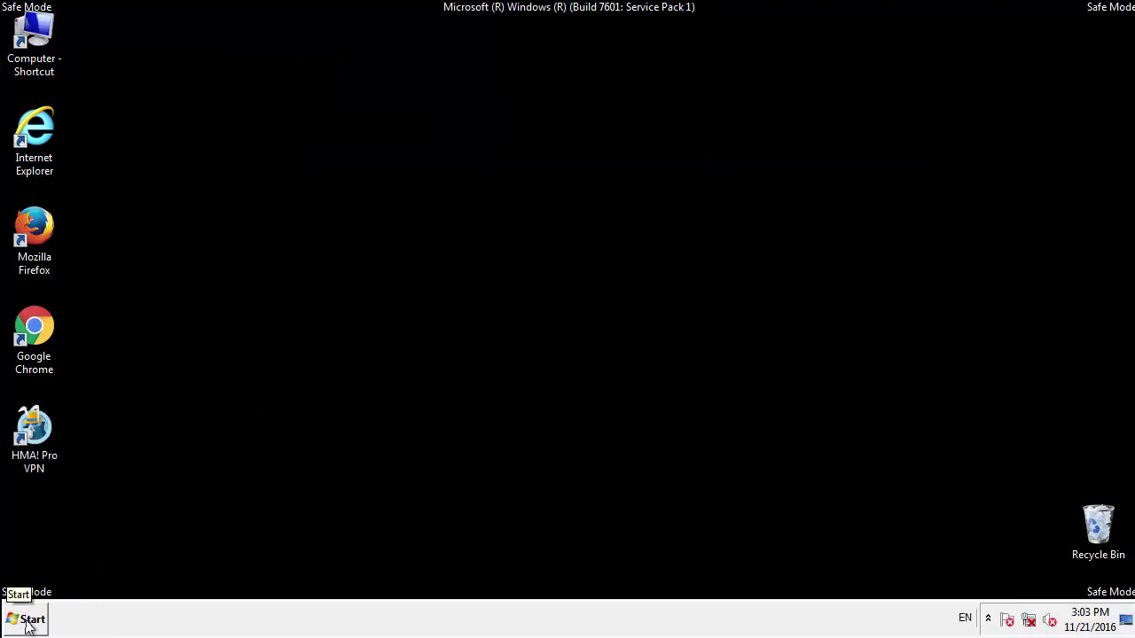
- Open the Startup folder from Start > All Programs
left_click(27, 618)
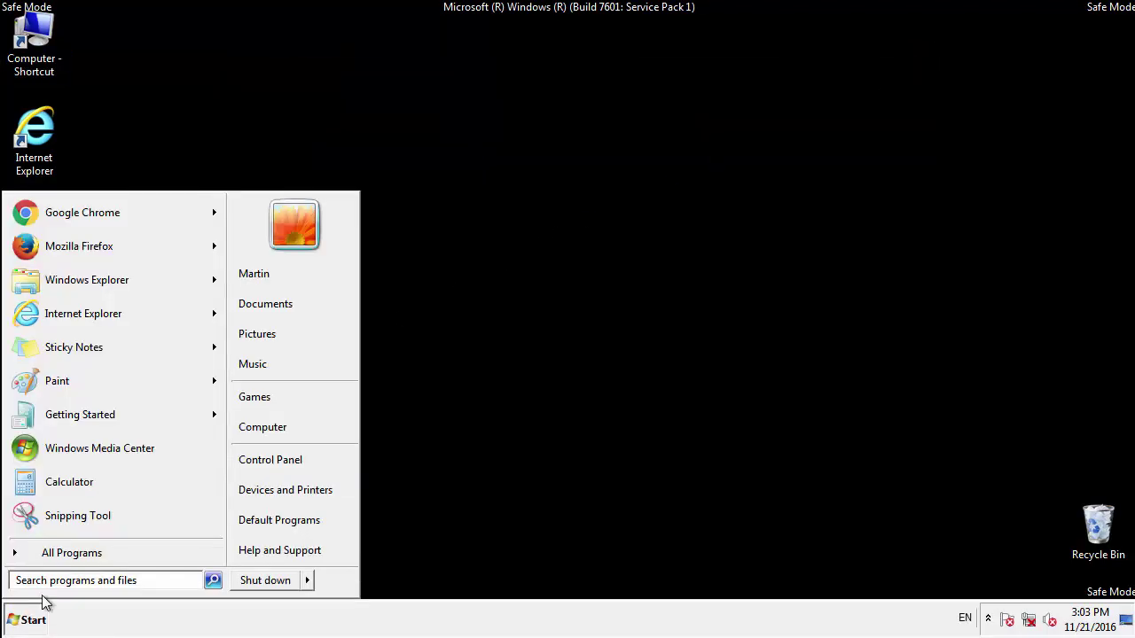
left_click(53, 553)
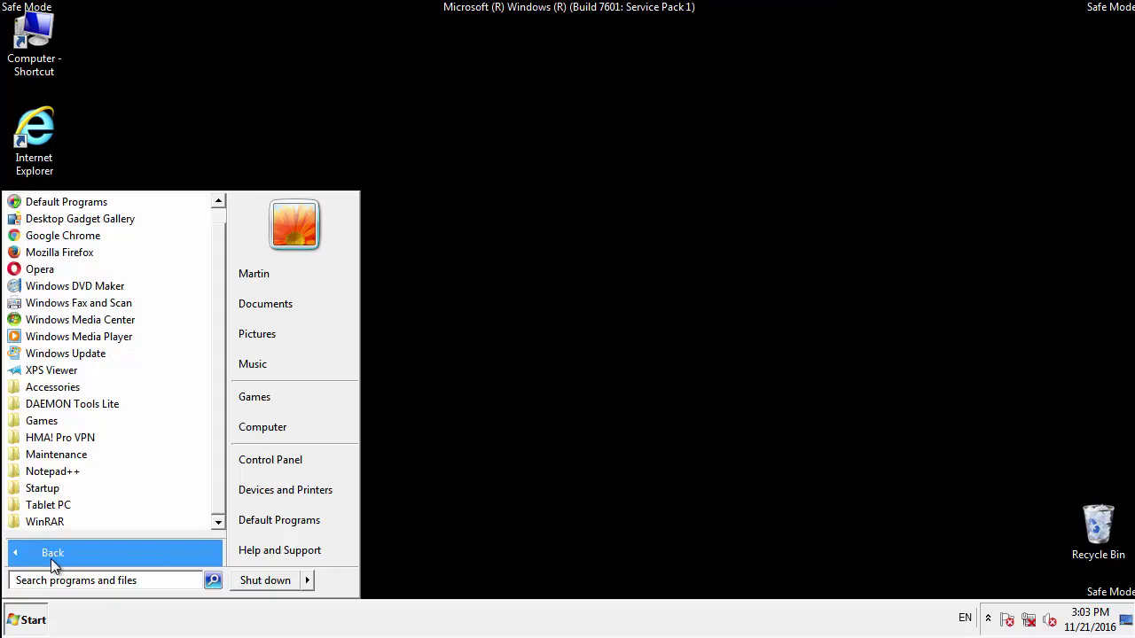
right_click(47, 493)
left_click(87, 356)
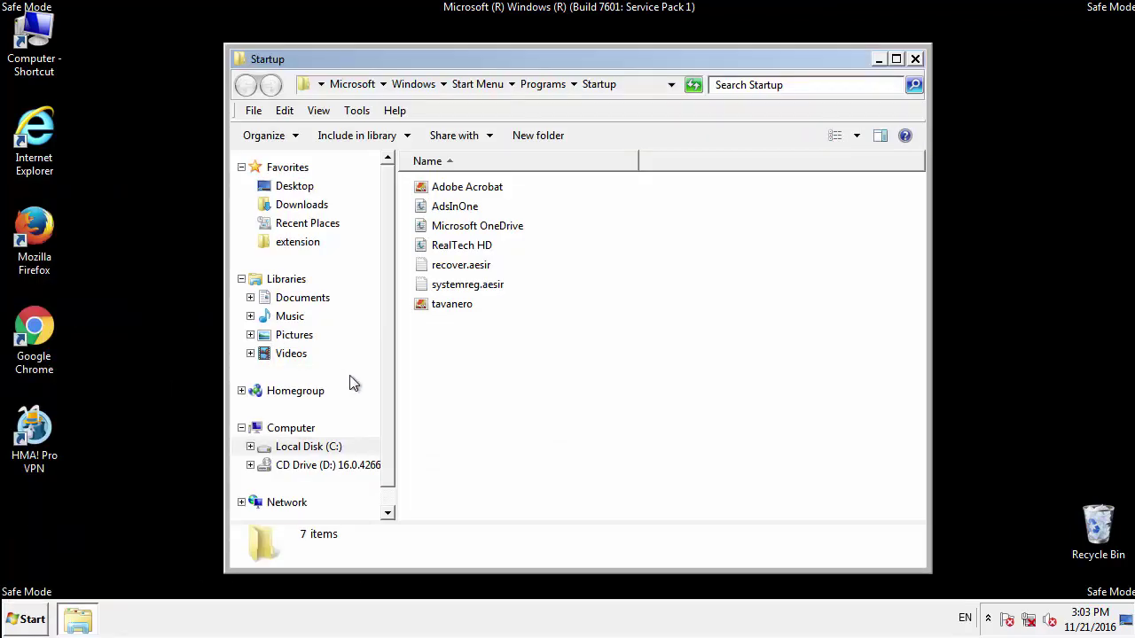
- Delete AdsInOne, recover.aesir, systemreg.aesir and tavanero to the Recycle Bin, then close the folder
left_click(462, 213)
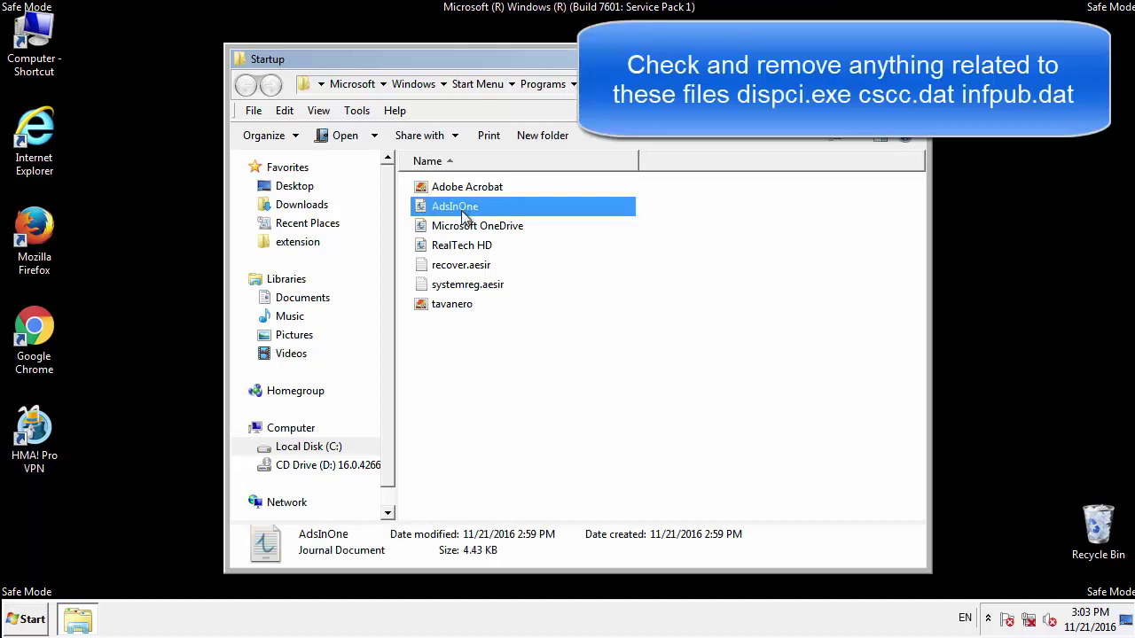
left_click(460, 266, "ctrl")
left_click(464, 288, "ctrl")
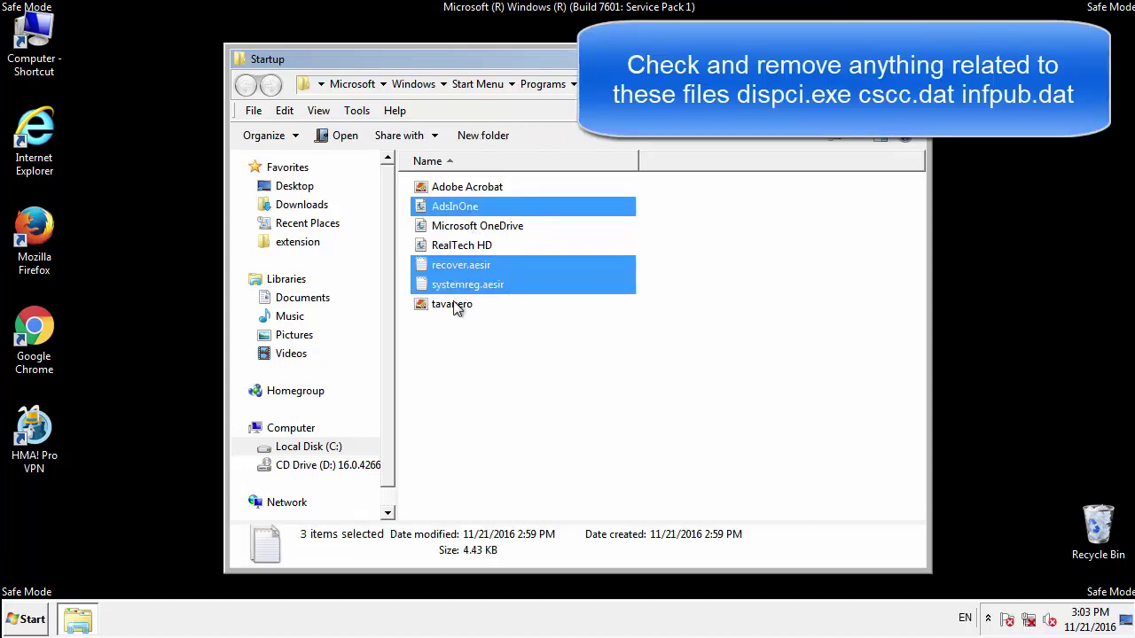
left_click(451, 305, "ctrl")
right_click(449, 305)
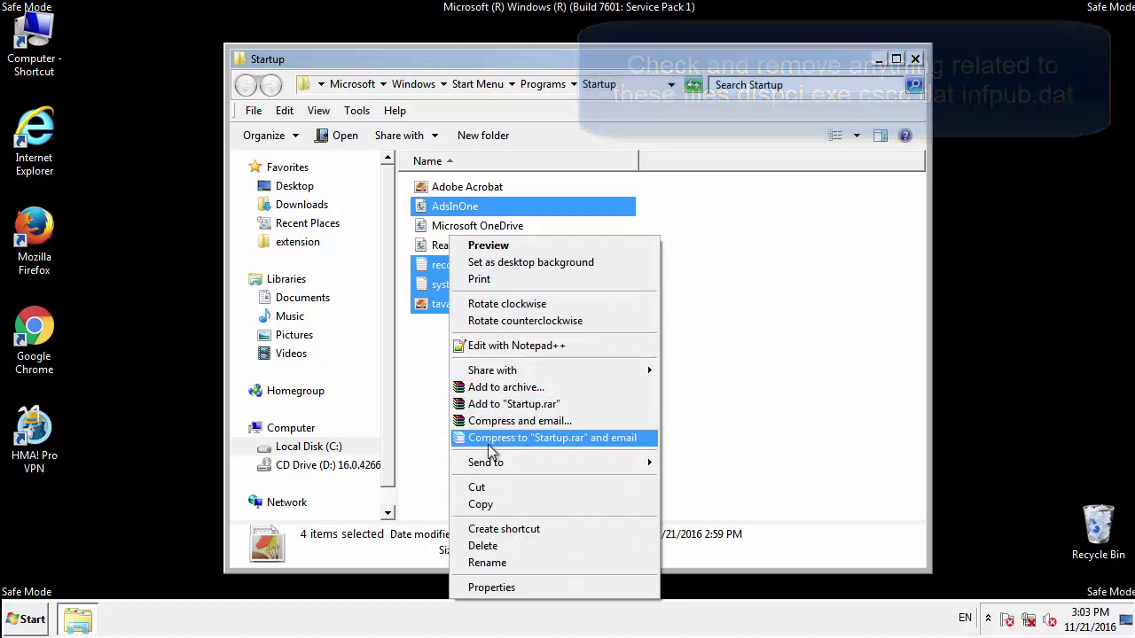
left_click(484, 546)
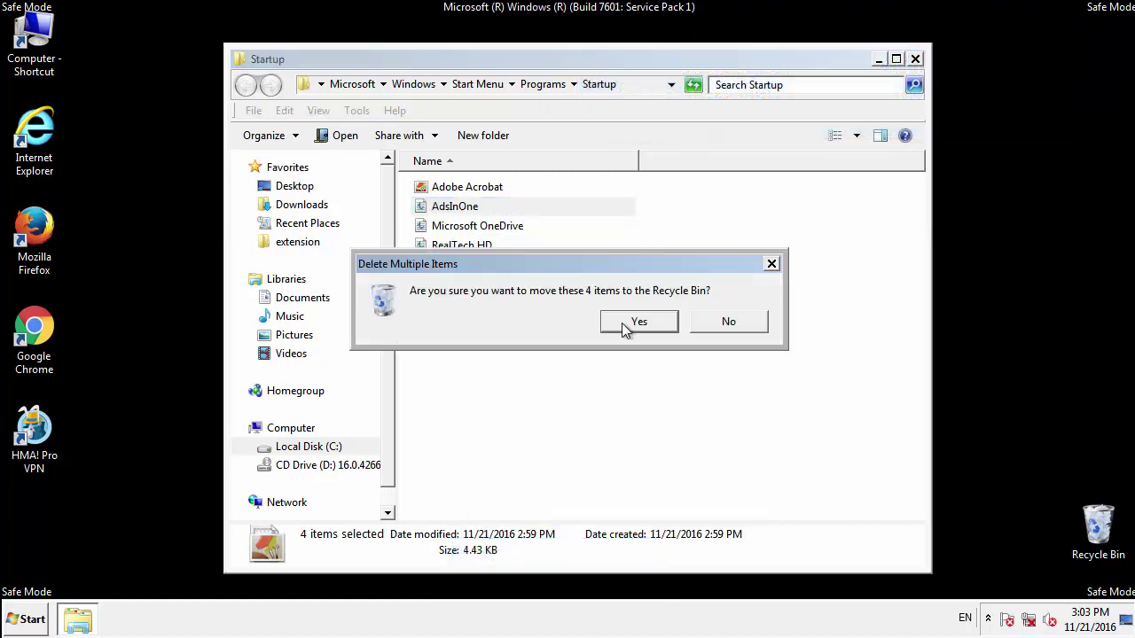
left_click(625, 325)
left_click(915, 59)
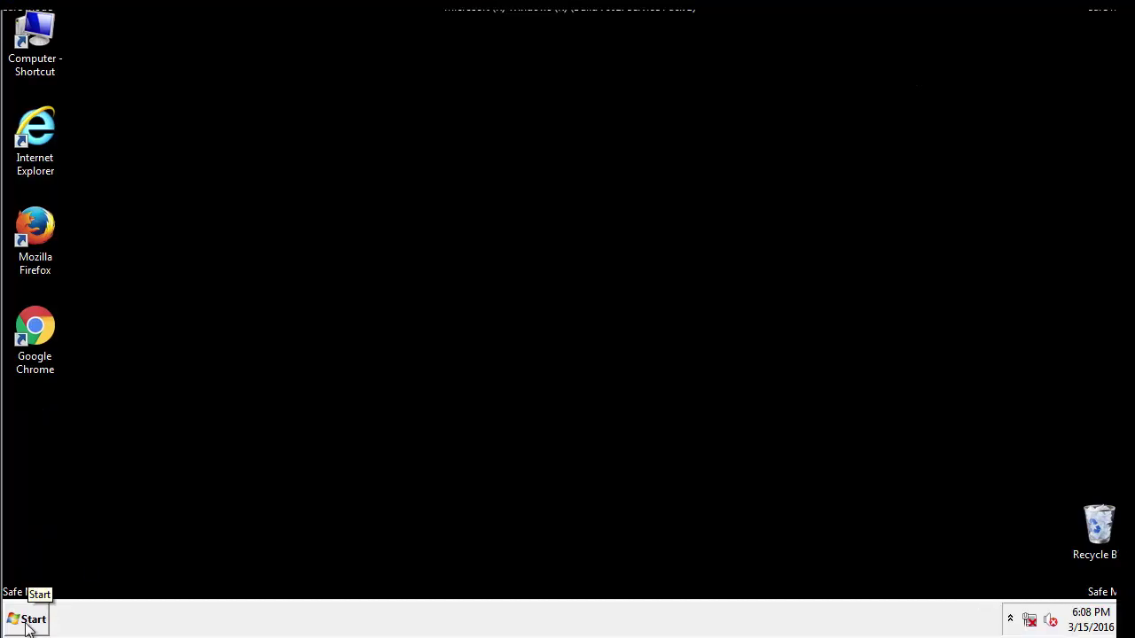
- Launch the Registry Editor by searching regedit from the Start menu
left_click(28, 623)
left_click(80, 582)
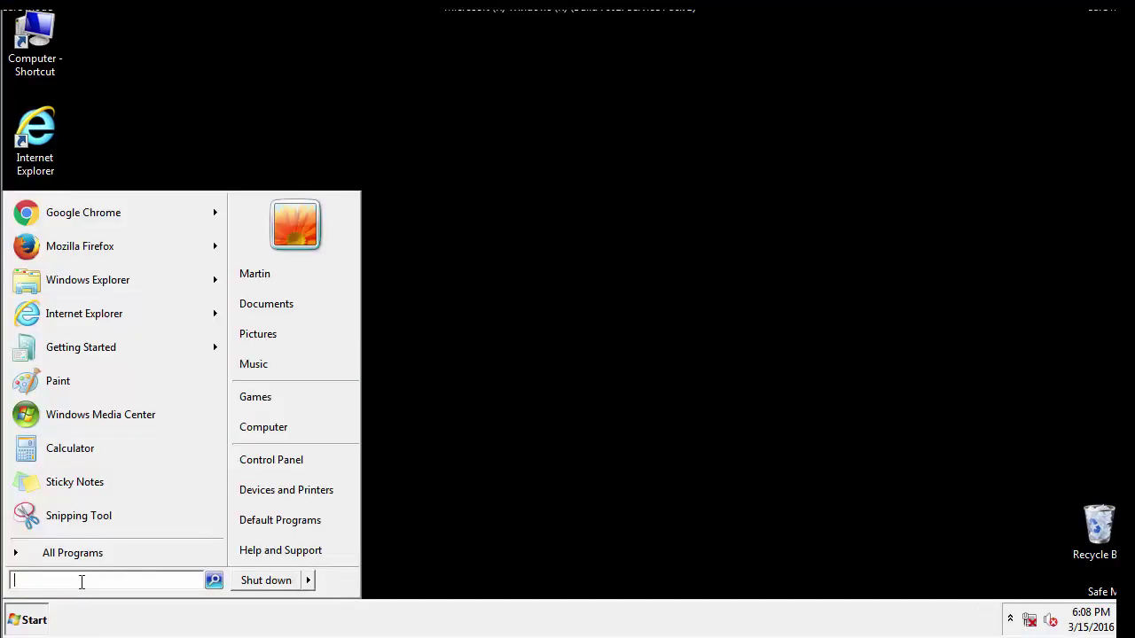
type("regedit")
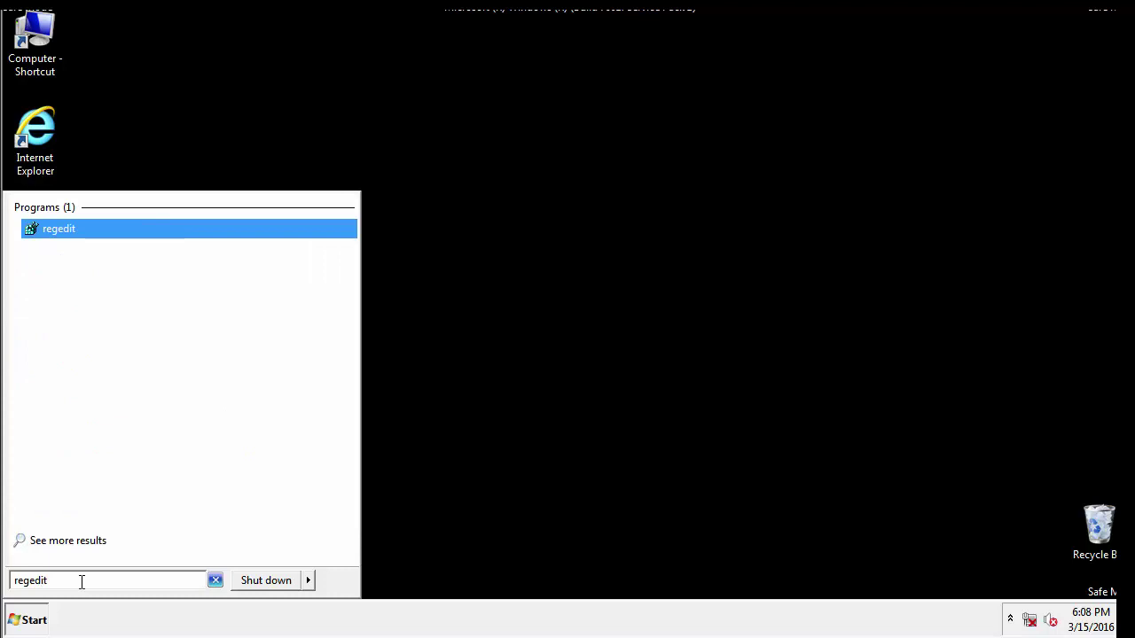
key("Return")
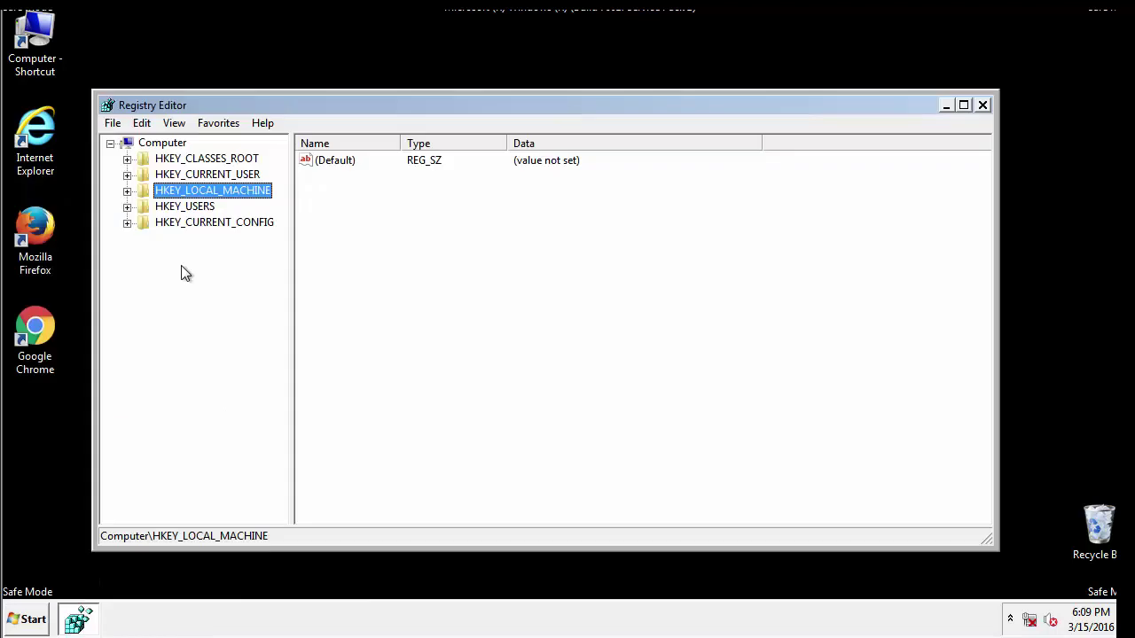
- Expand HKEY_LOCAL_MACHINE > SOFTWARE > Microsoft > Windows > CurrentVersion to list its subkeys
left_click(126, 191)
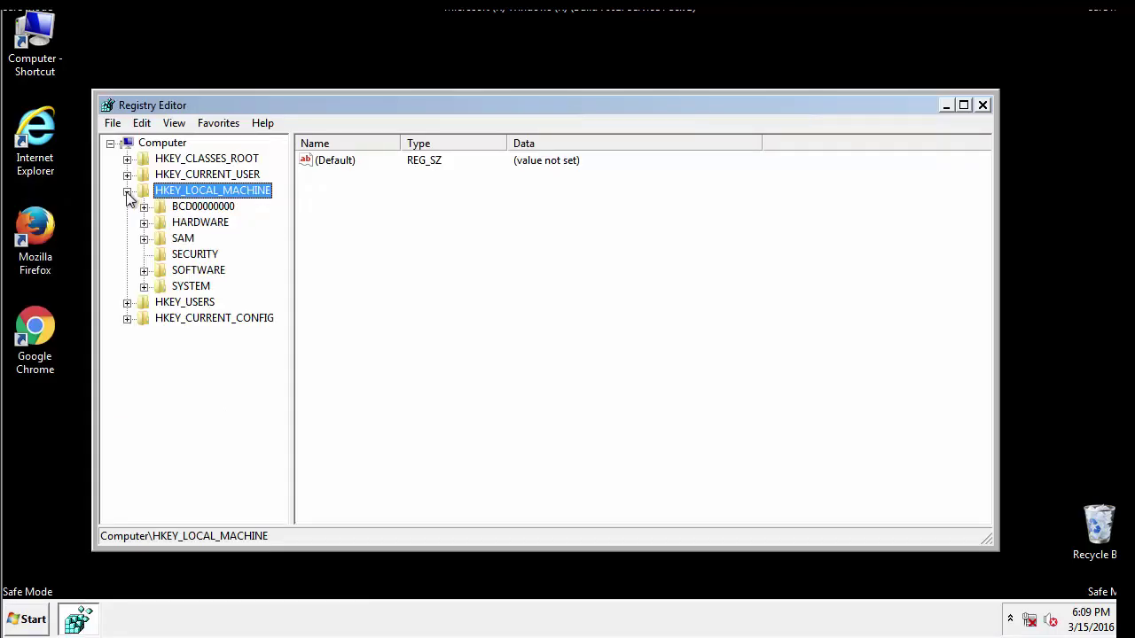
left_click(142, 270)
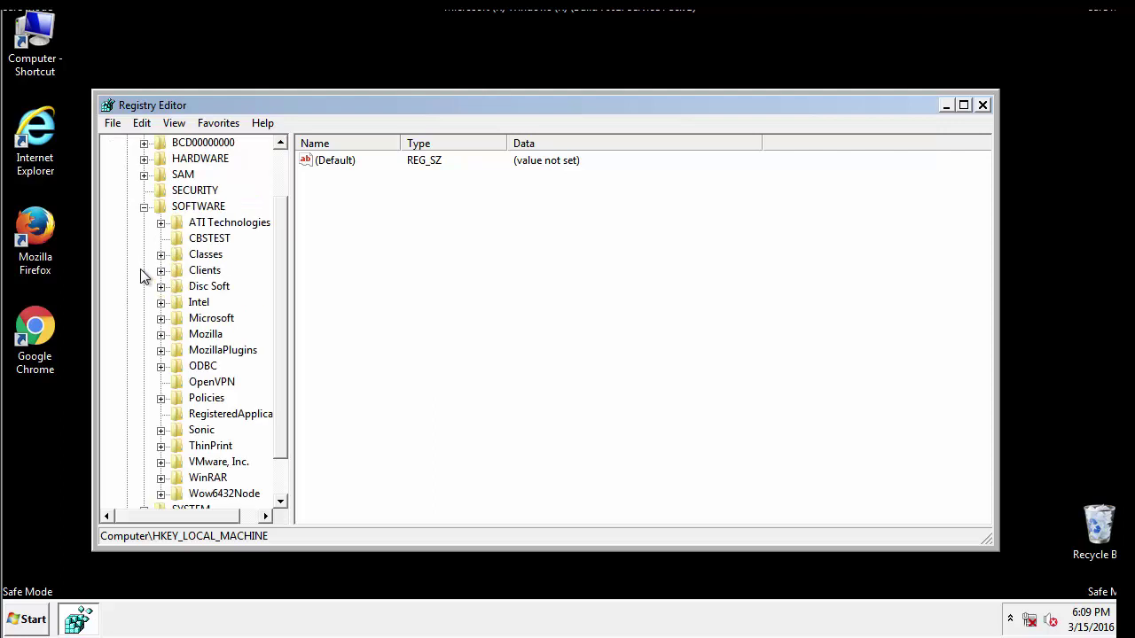
scroll(280, 261, "down", 1)
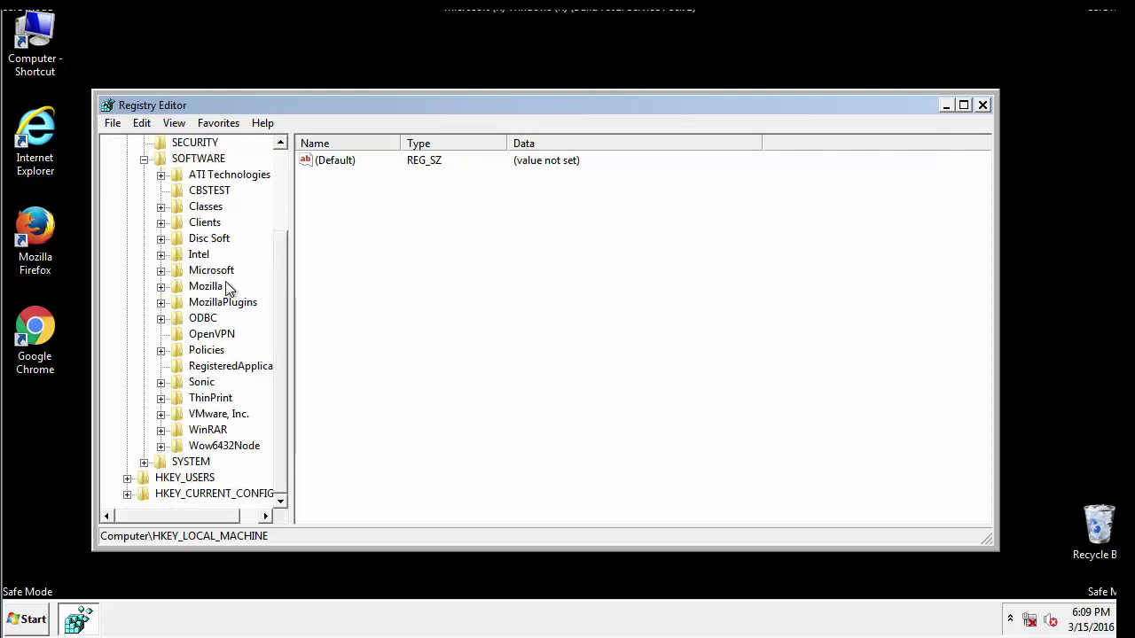
left_click(161, 270)
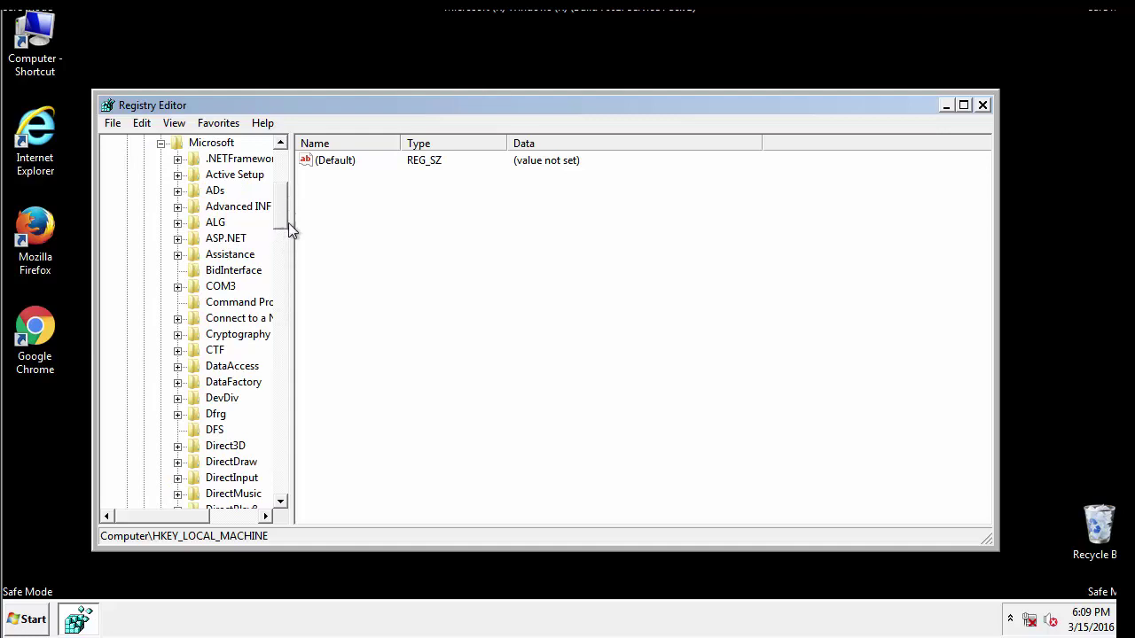
left_click_drag(280, 221, 283, 450)
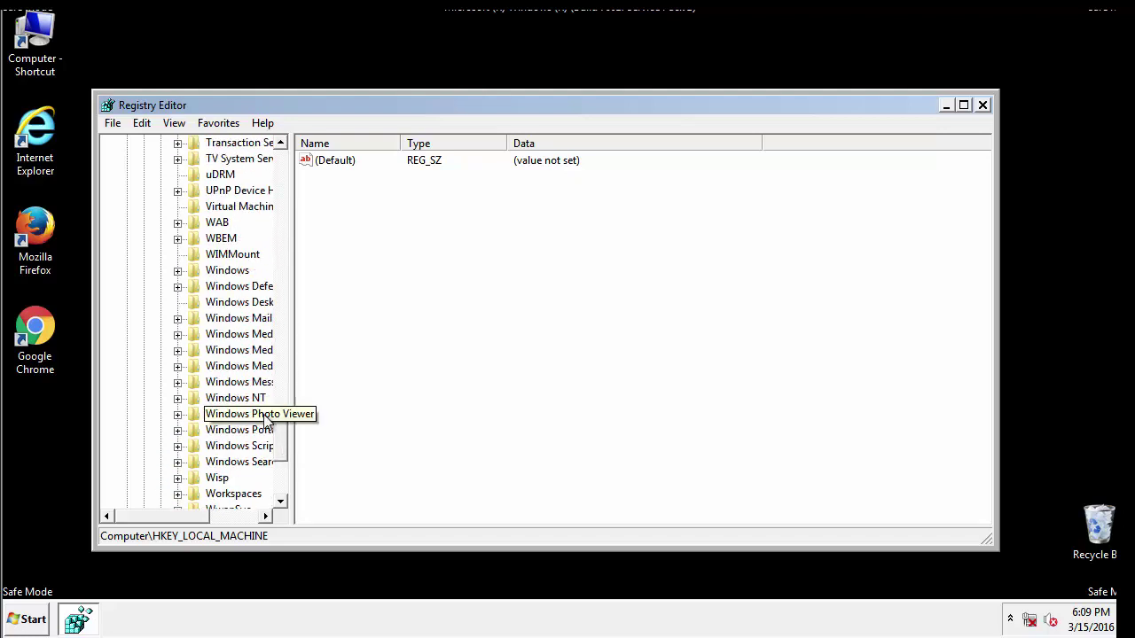
left_click(178, 271)
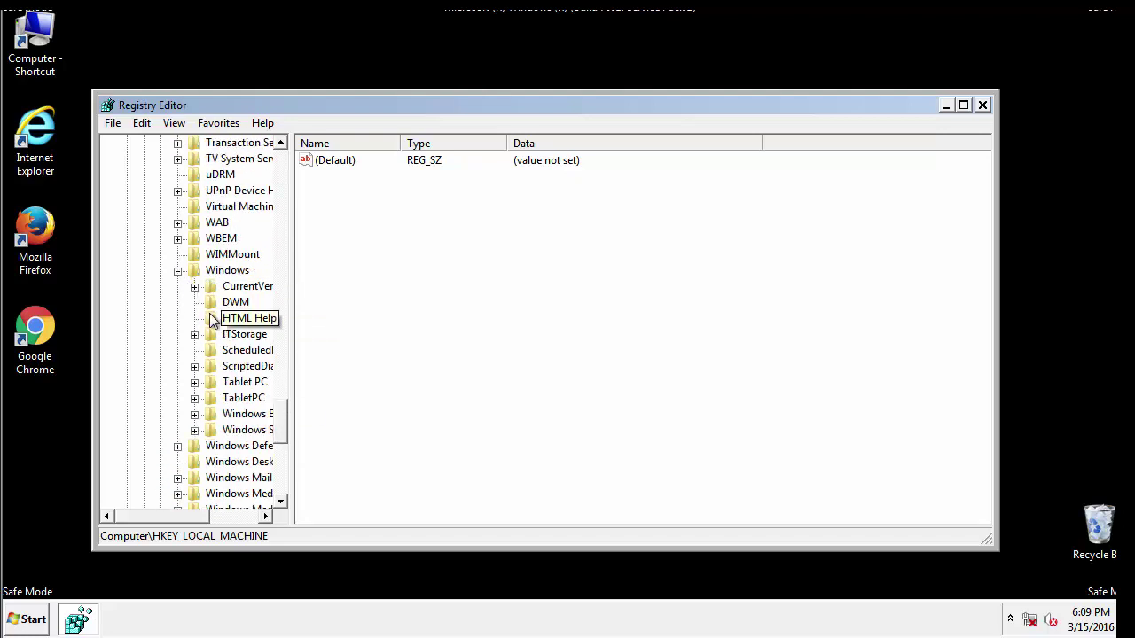
left_click_drag(155, 516, 182, 520)
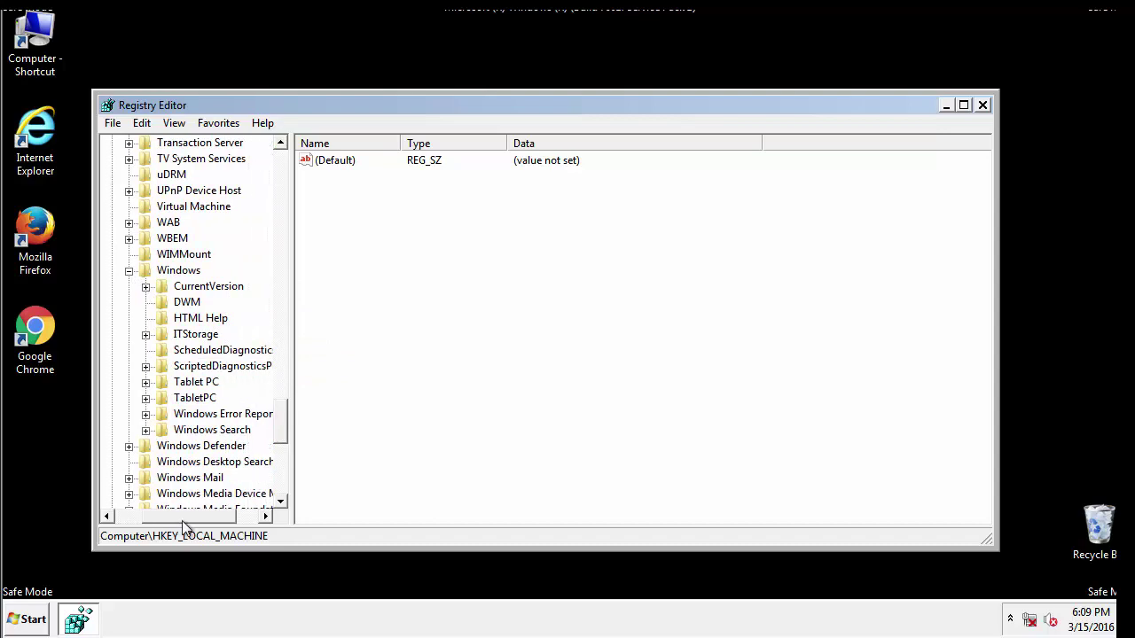
left_click(145, 287)
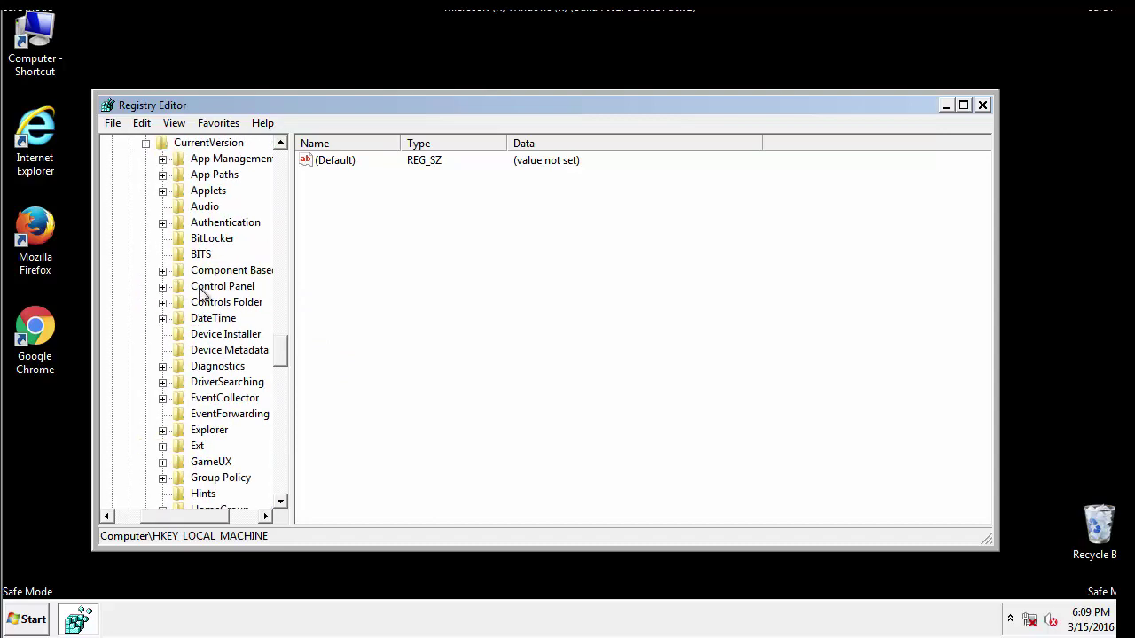
left_click_drag(285, 350, 284, 405)
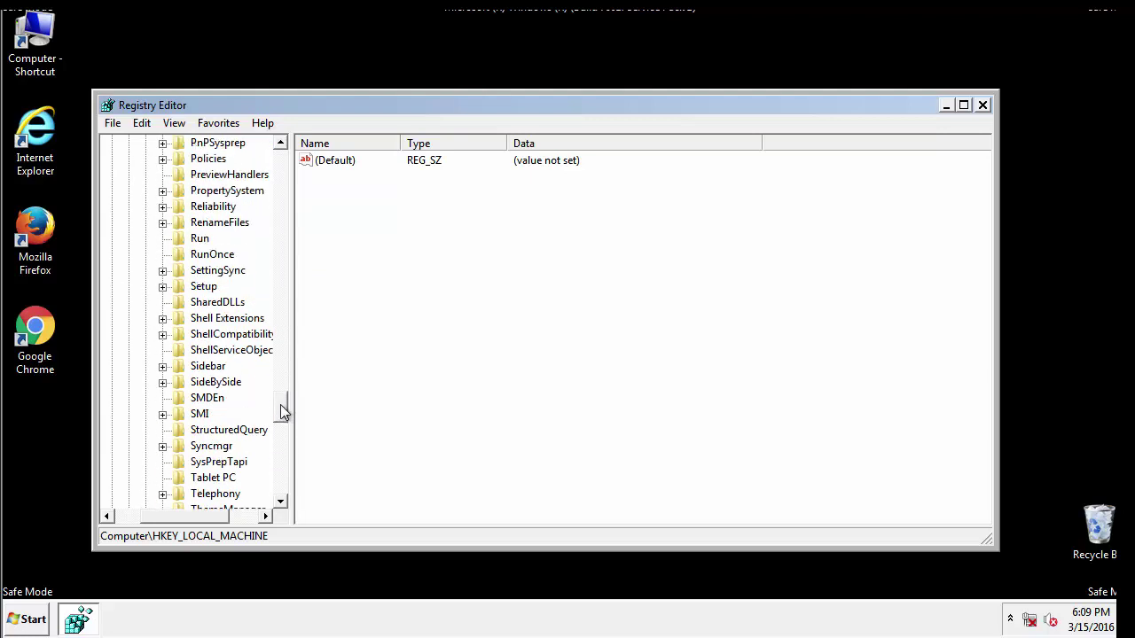
- Open the HKLM Run key and delete the tappi.loc value, keeping the VMware entry
left_click(188, 241)
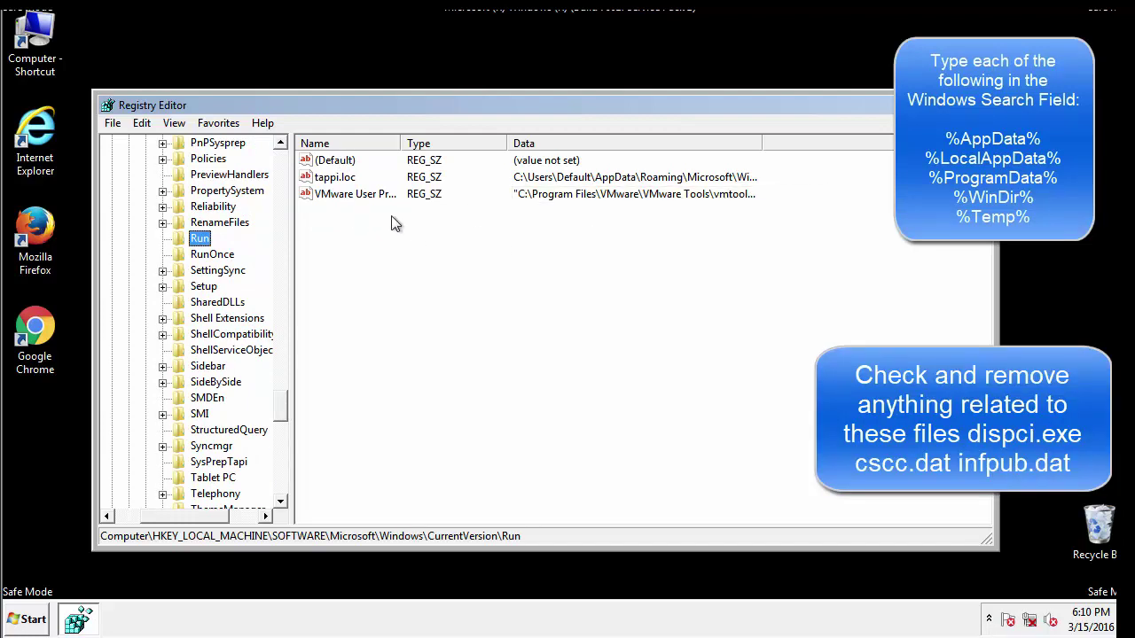
left_click(333, 181)
right_click(327, 180)
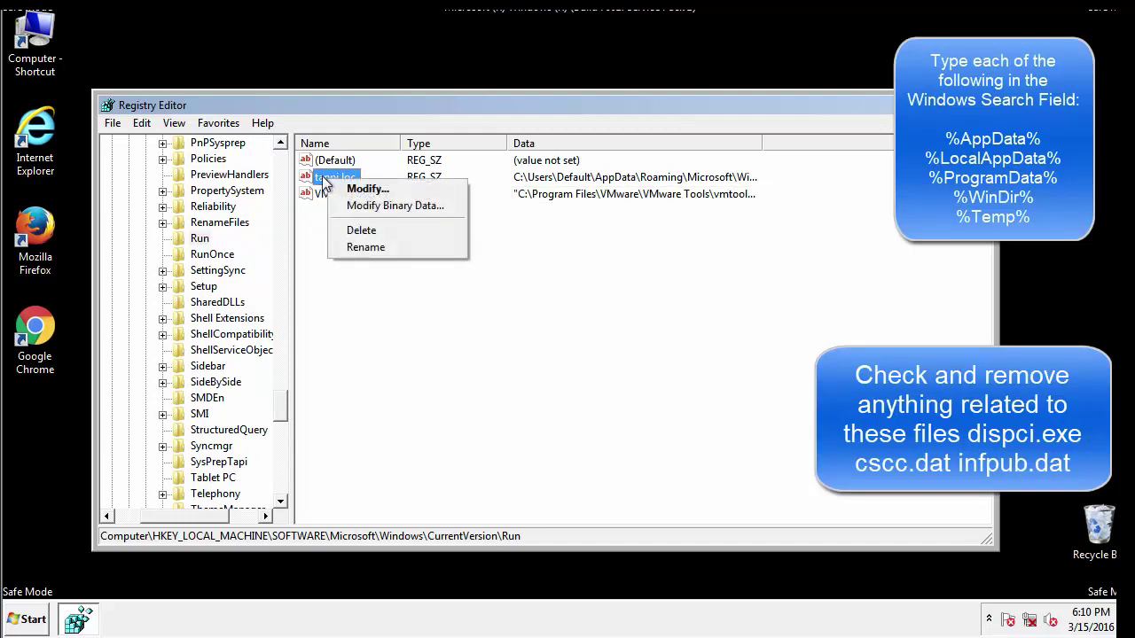
left_click(357, 229)
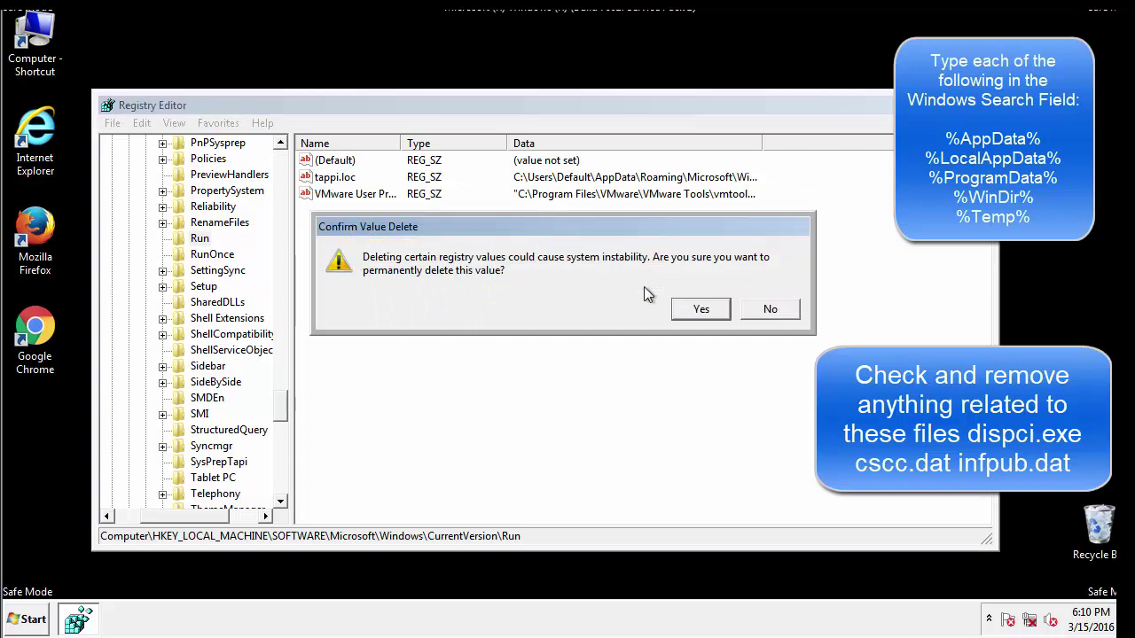
left_click(691, 309)
left_click_drag(281, 404, 276, 490)
left_click_drag(189, 516, 155, 523)
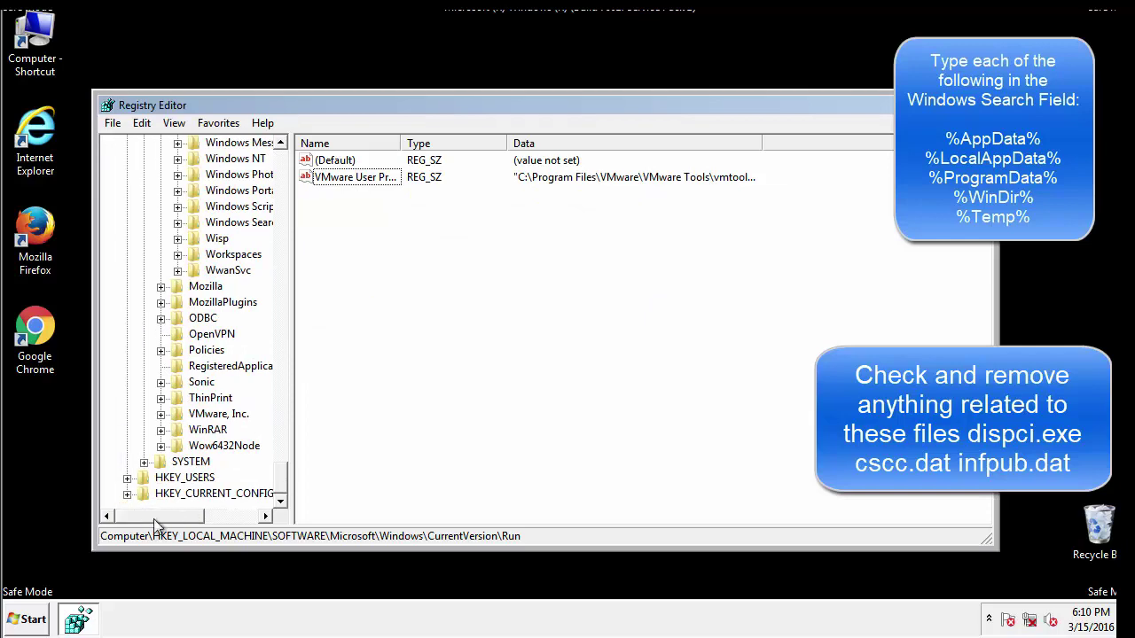
left_click_drag(281, 479, 295, 171)
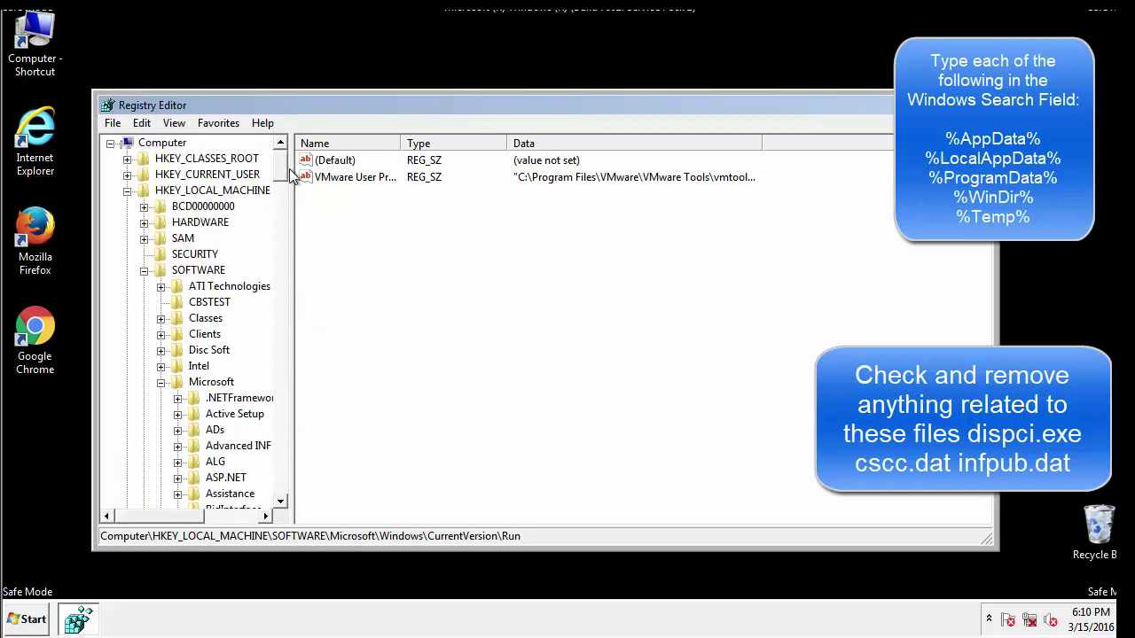
- Collapse HKEY_LOCAL_MACHINE and expand HKEY_CURRENT_USER > Software > Microsoft > Windows > CurrentVersion
left_click(126, 191)
left_click(126, 175)
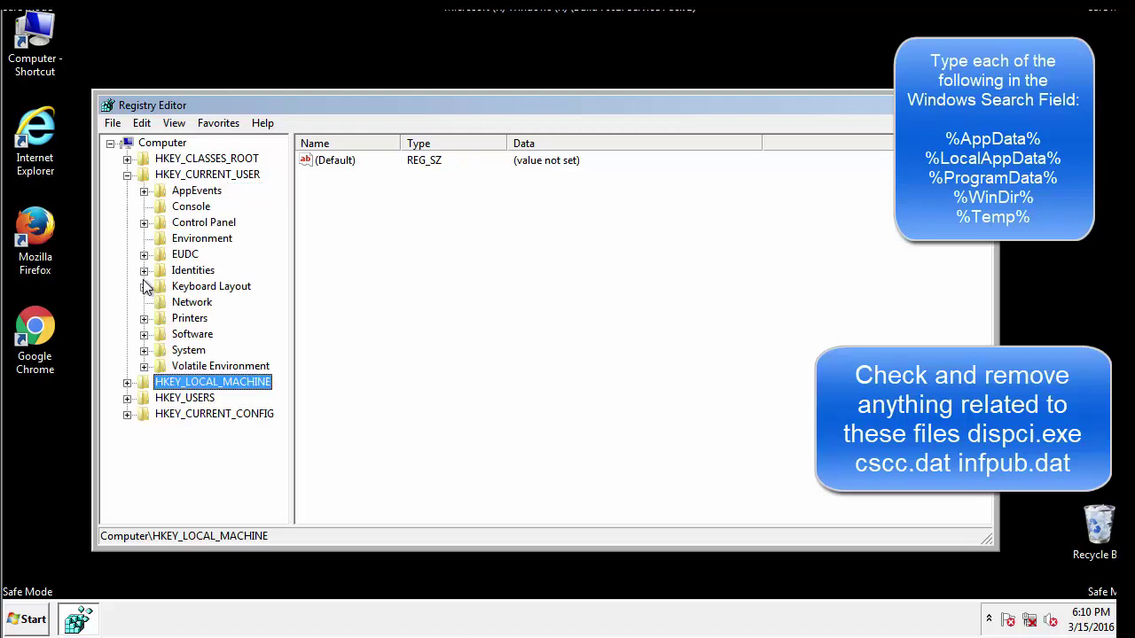
left_click(145, 333)
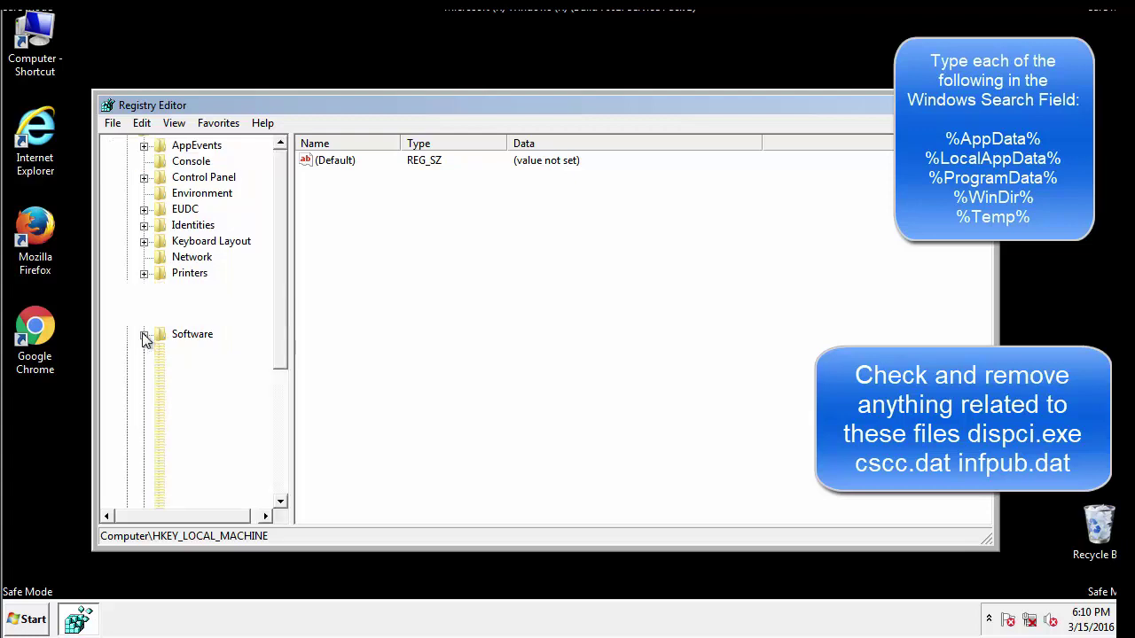
left_click_drag(278, 324, 280, 341)
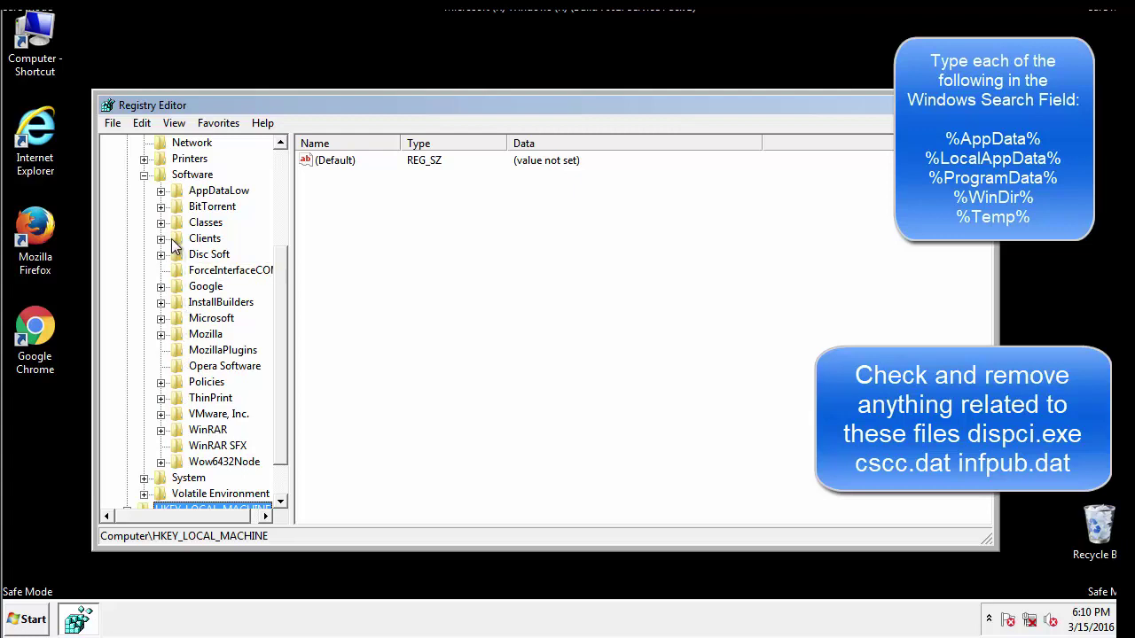
left_click(160, 318)
left_click_drag(276, 263, 280, 369)
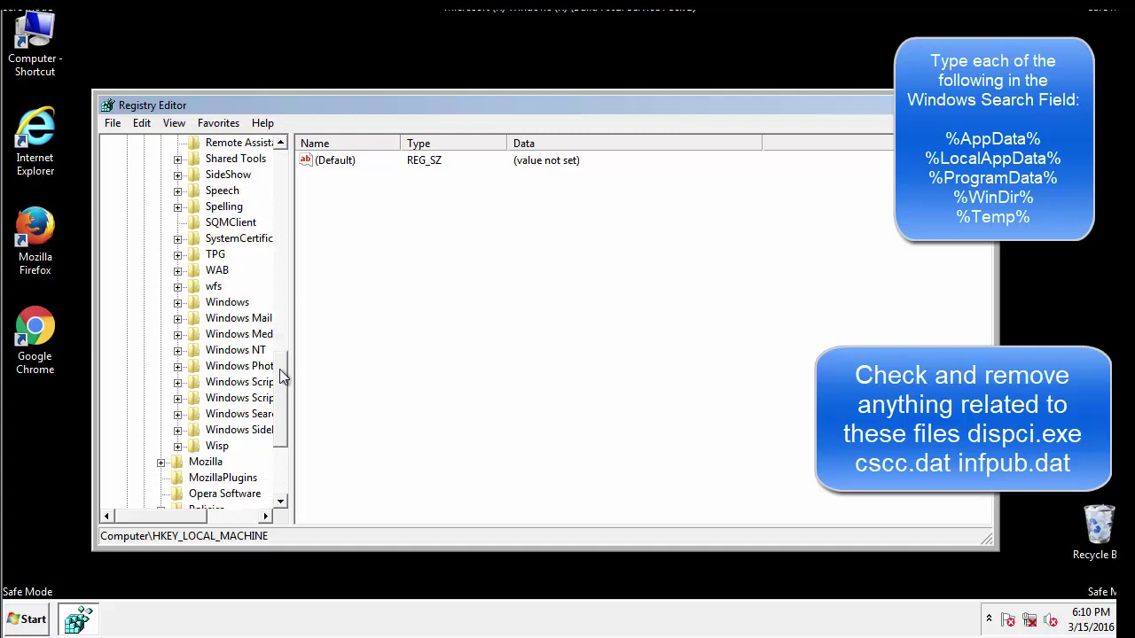
left_click(179, 304)
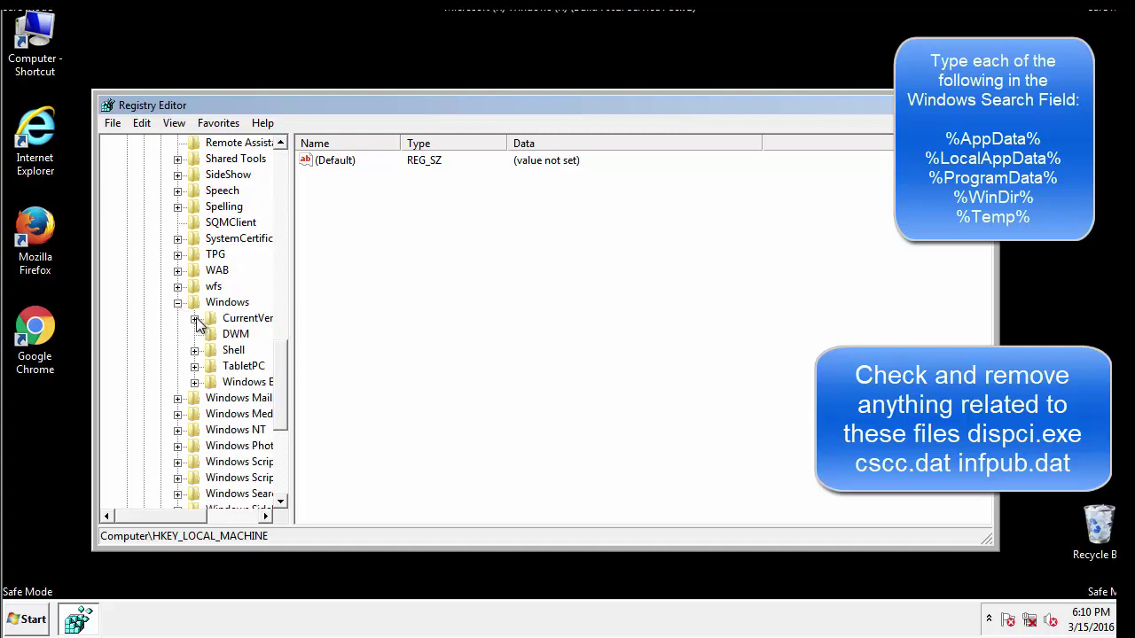
left_click(195, 319)
left_click_drag(175, 518, 204, 518)
- Inspect the current user's Run key, holding only DAEMON Tools, then collapse the Windows key
left_click(197, 366)
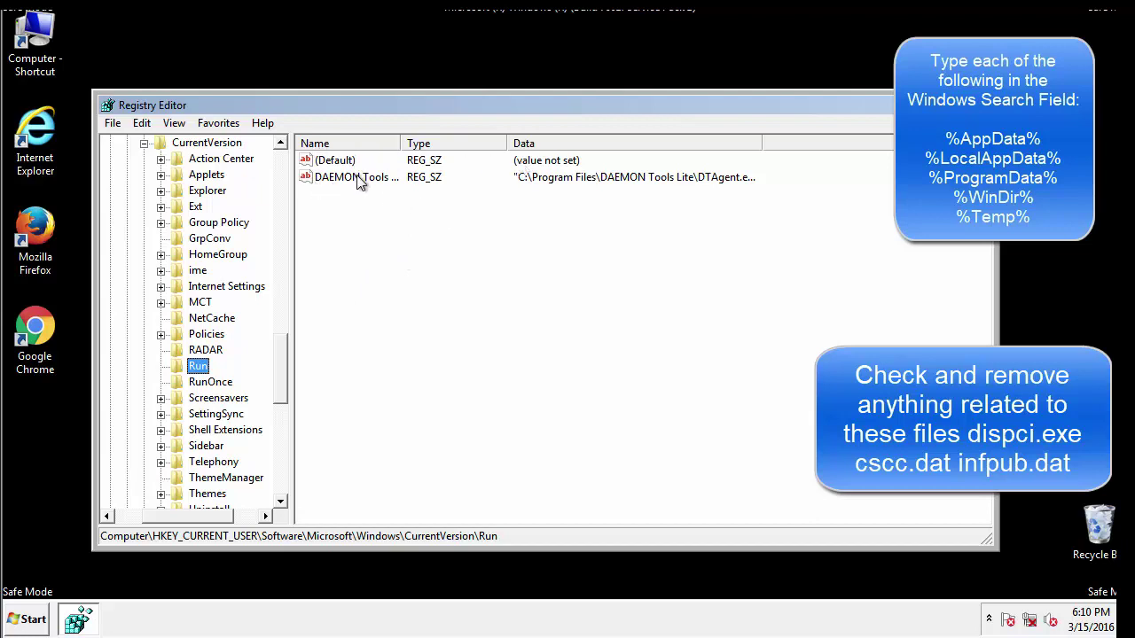
left_click(418, 201)
left_click_drag(330, 259, 360, 202)
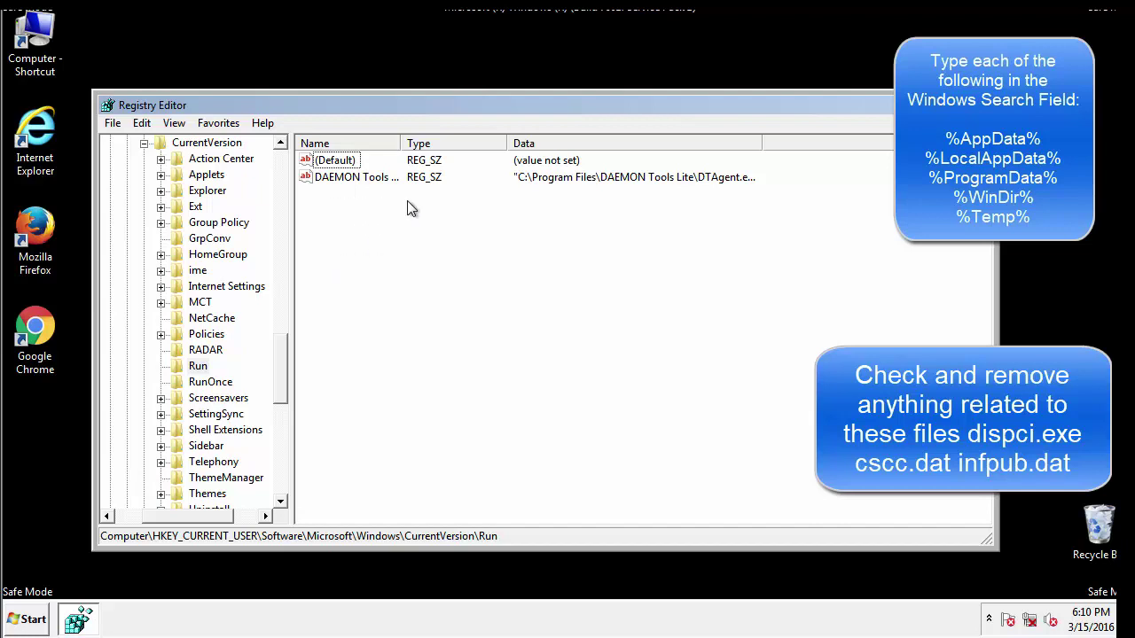
left_click_drag(188, 514, 165, 515)
left_click_drag(283, 390, 283, 322)
left_click(174, 414)
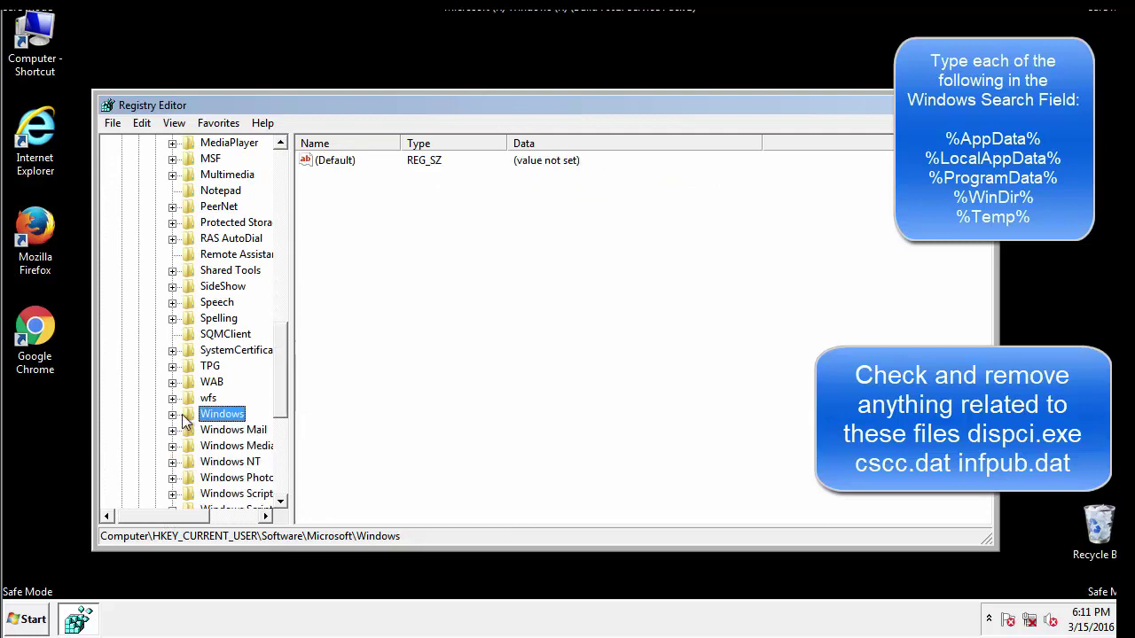
left_click_drag(283, 397, 285, 198)
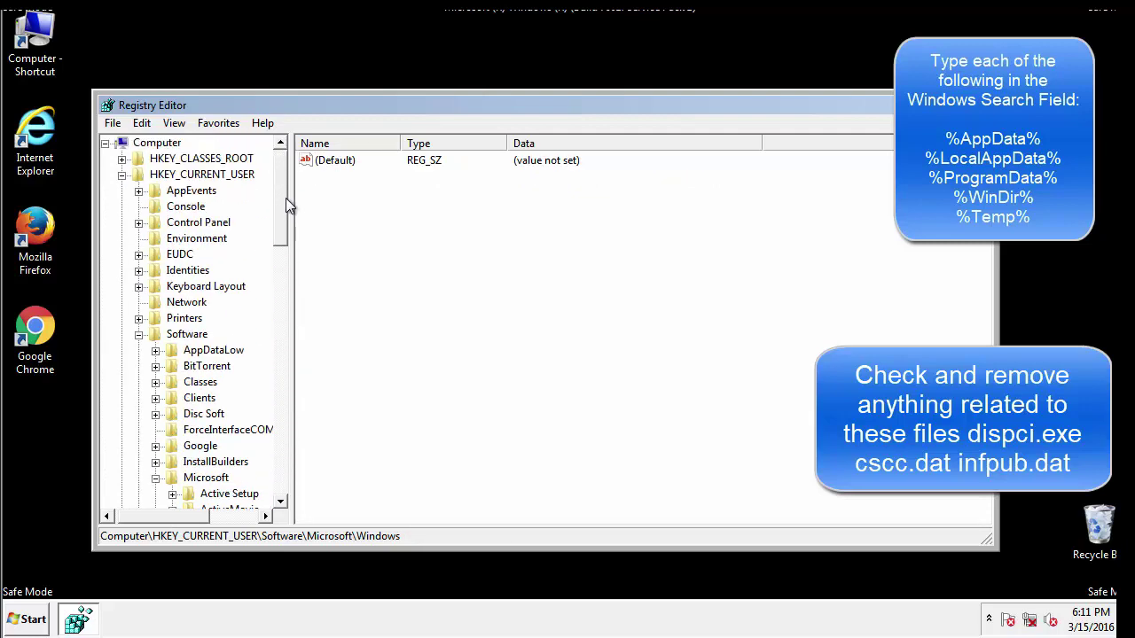
- Search the registry for %temp%
left_click(147, 124)
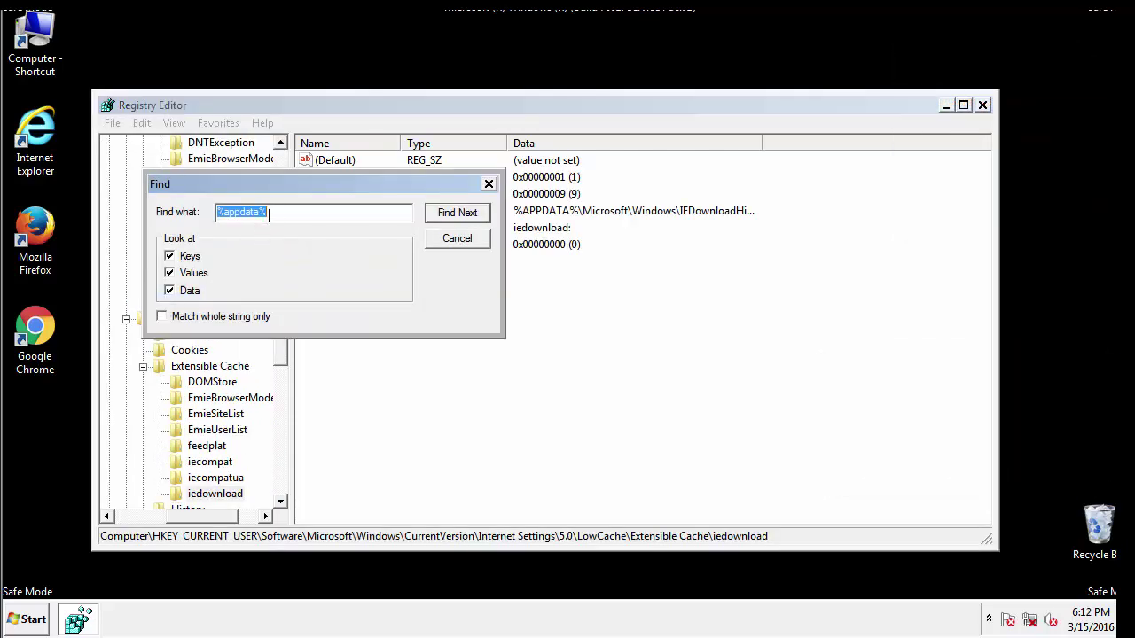
type("%temp%")
key("Return")
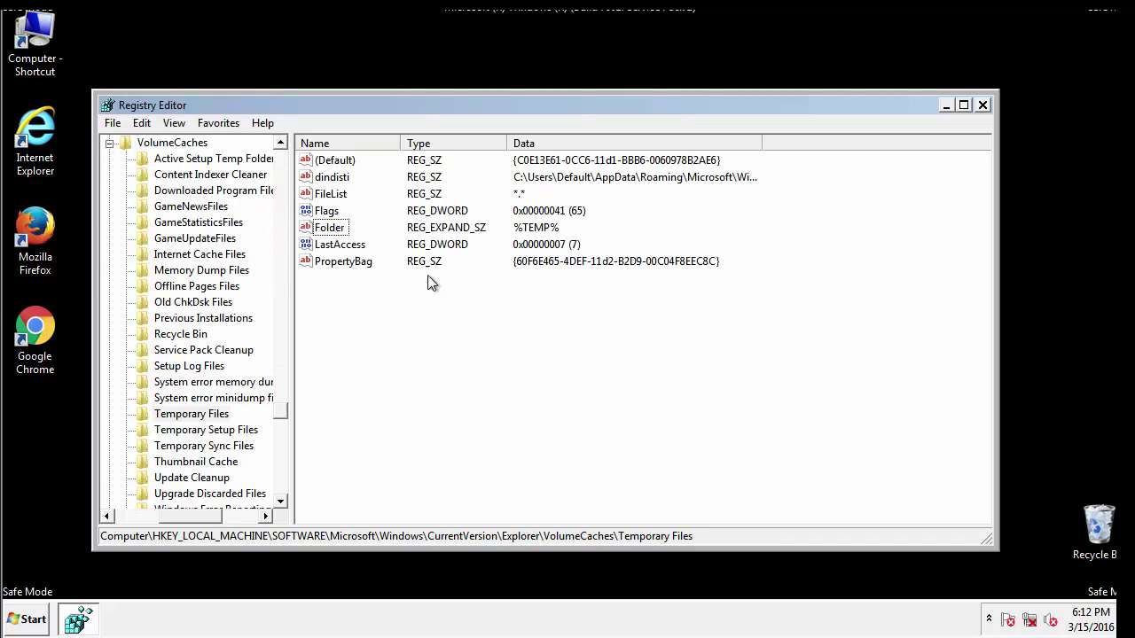
- Delete all seven Temporary Files values, from dindisti to PropertyBag
left_click_drag(364, 282, 320, 159)
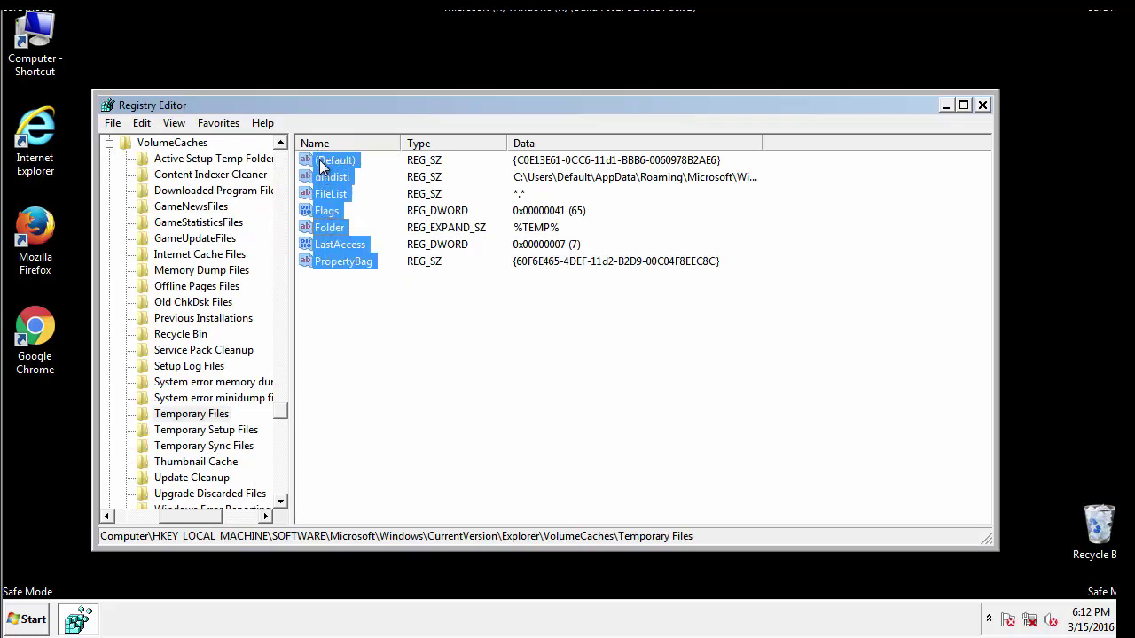
right_click(320, 160)
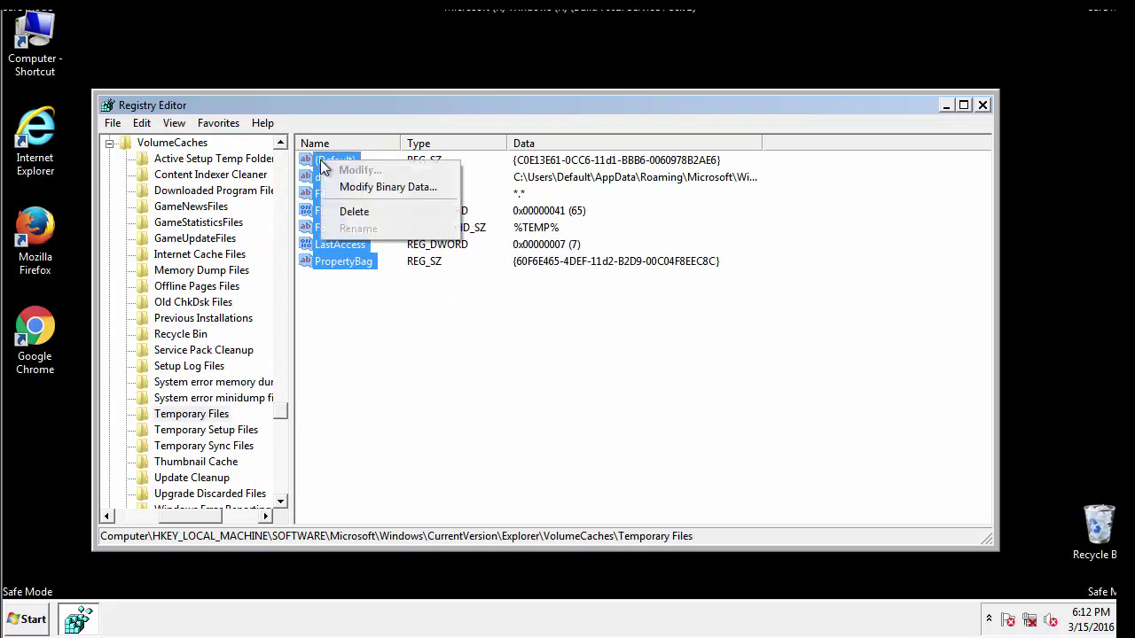
left_click(344, 209)
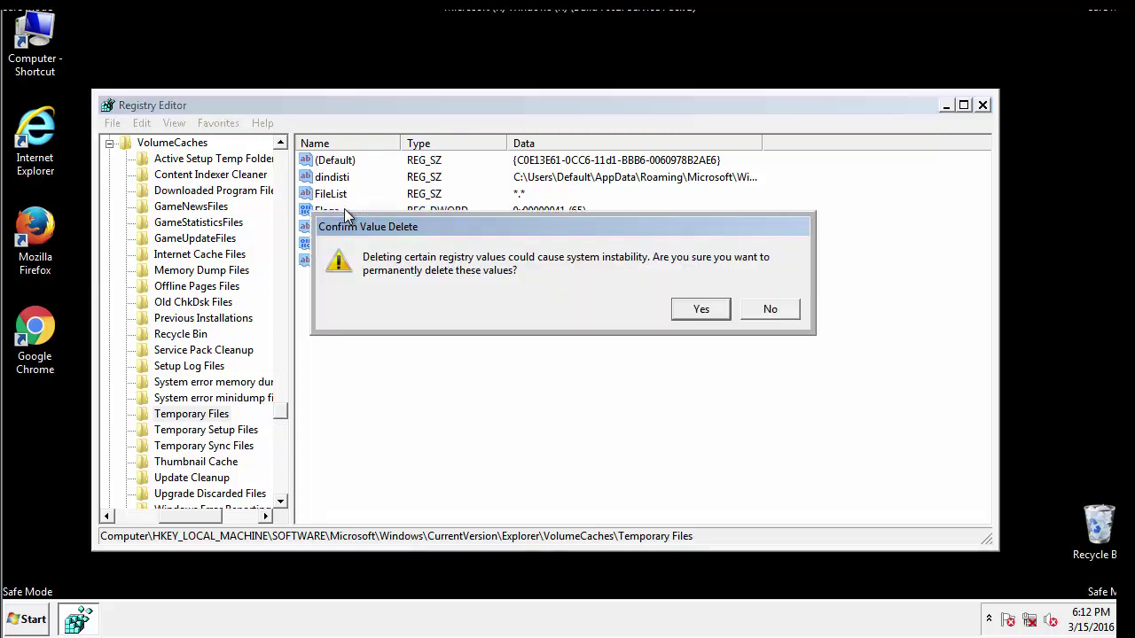
left_click(707, 310)
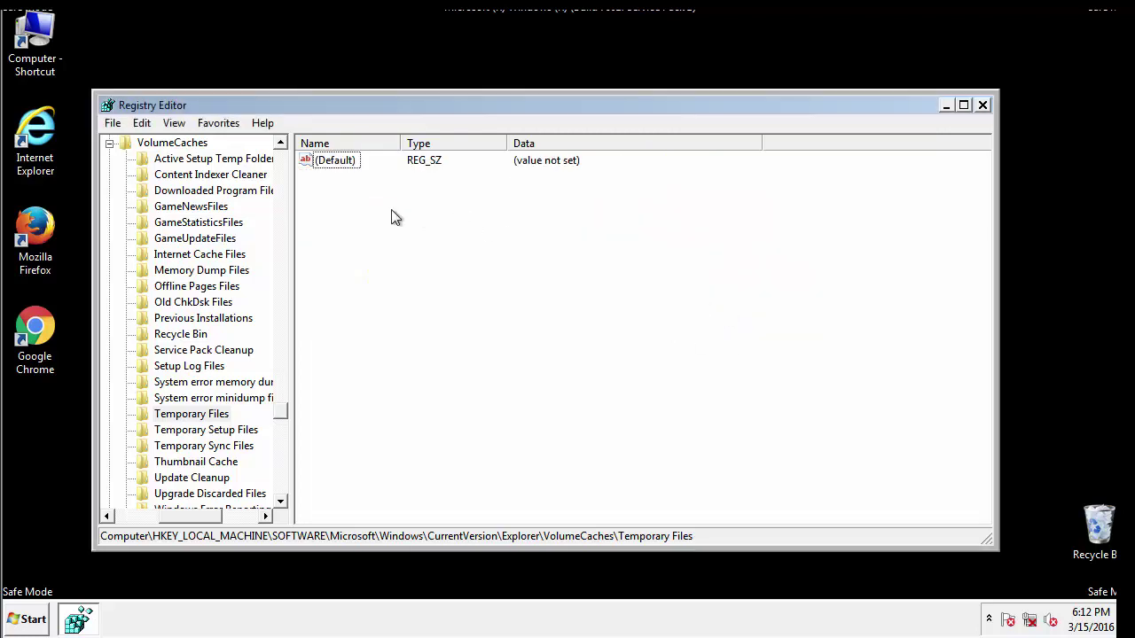
- Close Registry Editor and search msconfig from the Start menu, correcting the typed term
left_click(985, 106)
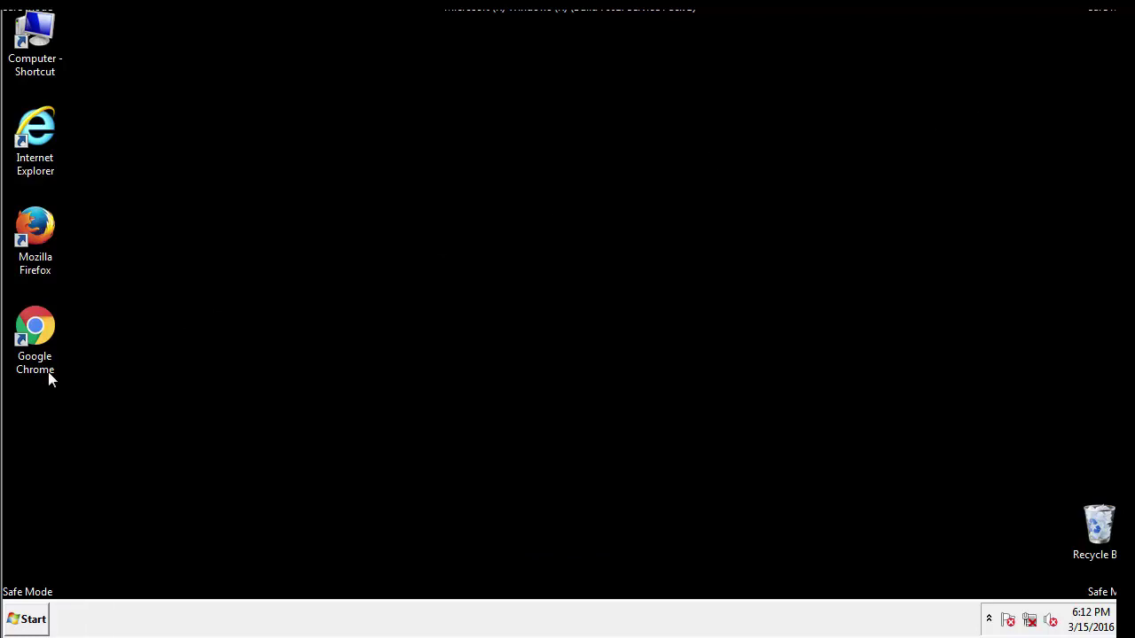
left_click(21, 623)
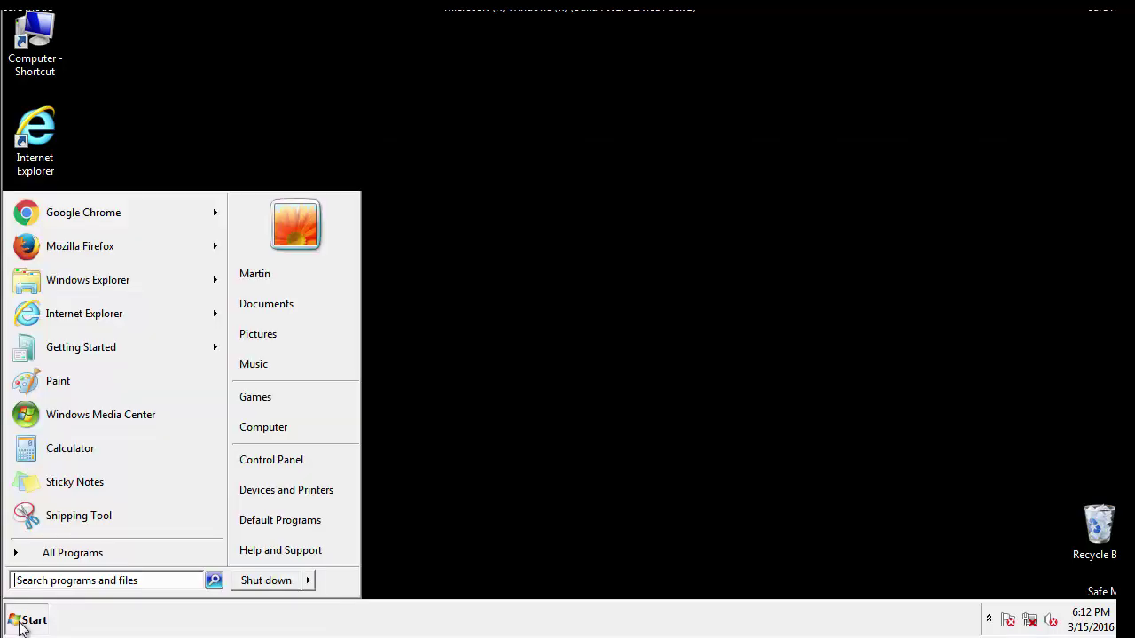
left_click(62, 580)
type("msco")
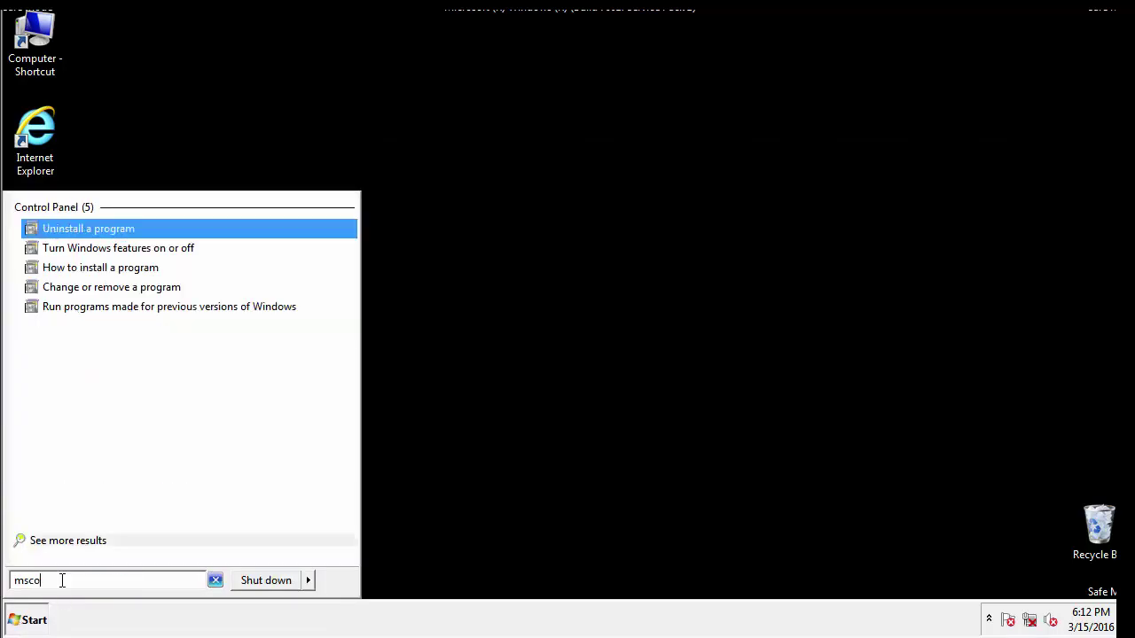
type("nfig")
key("BackSpace")
key("BackSpace")
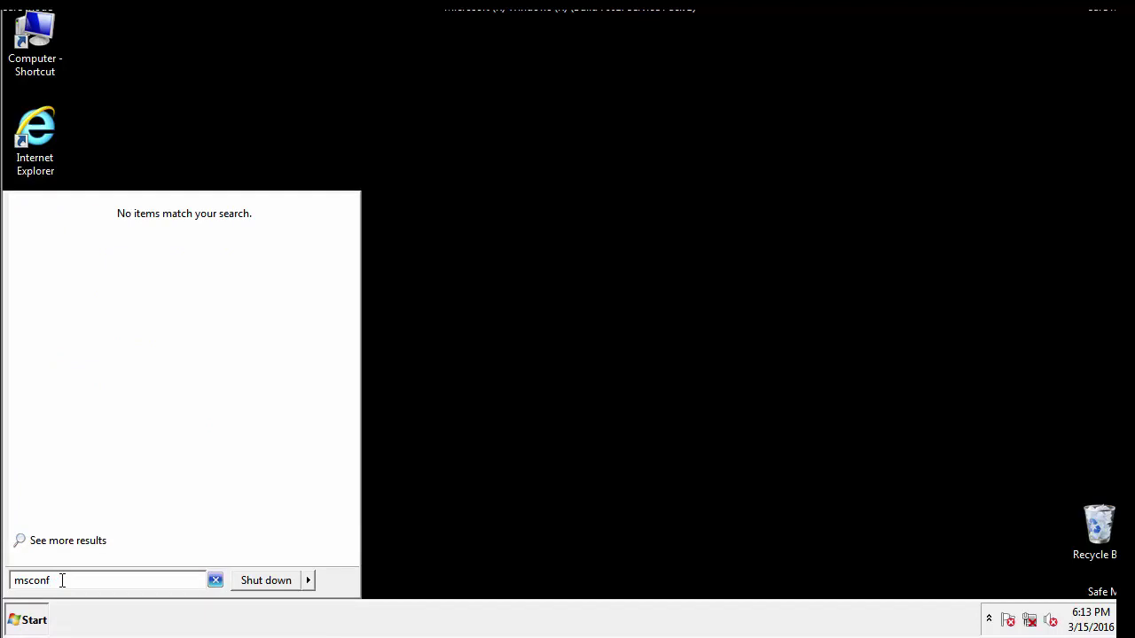
- Open msconfig, uncheck Safe boot on the Boot tab, apply it, and restart Windows
type("ig")
key("Return")
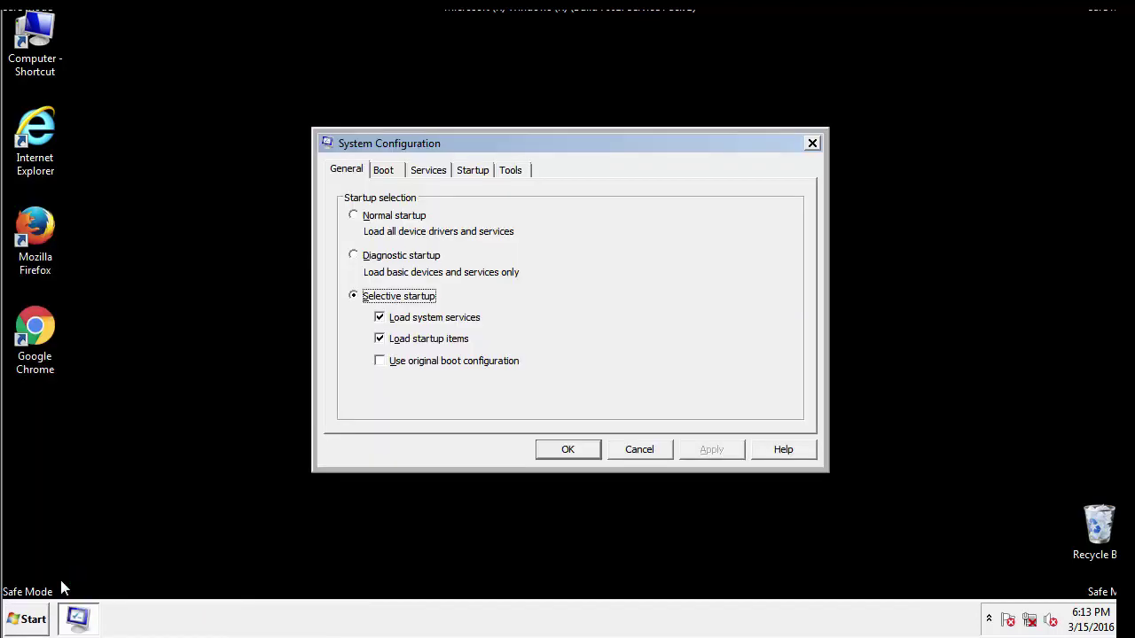
left_click(387, 170)
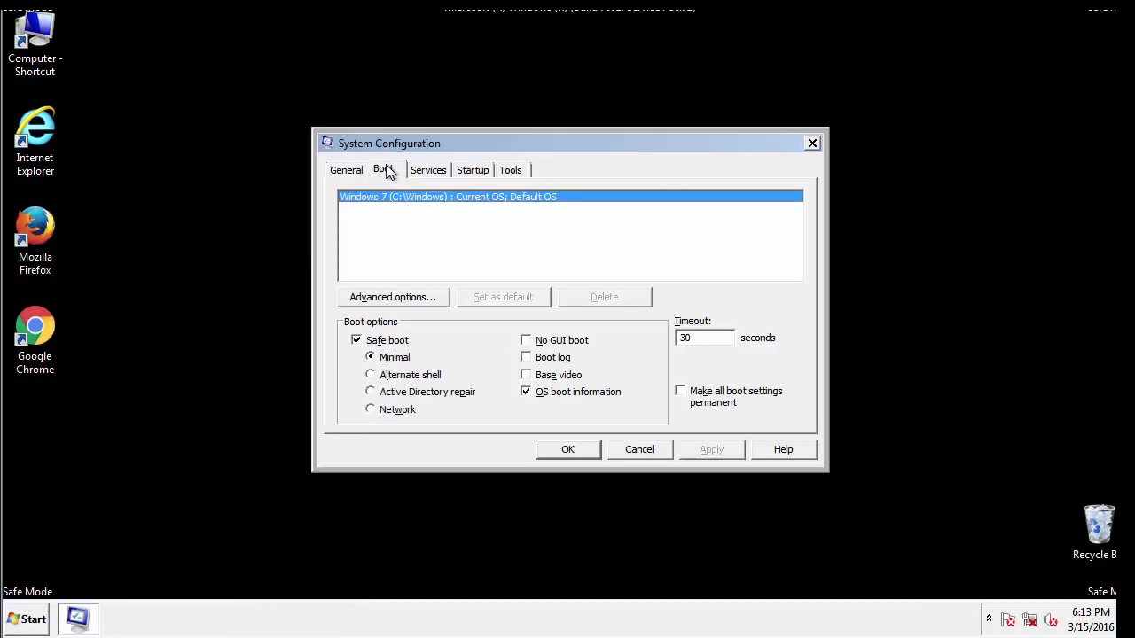
left_click(359, 341)
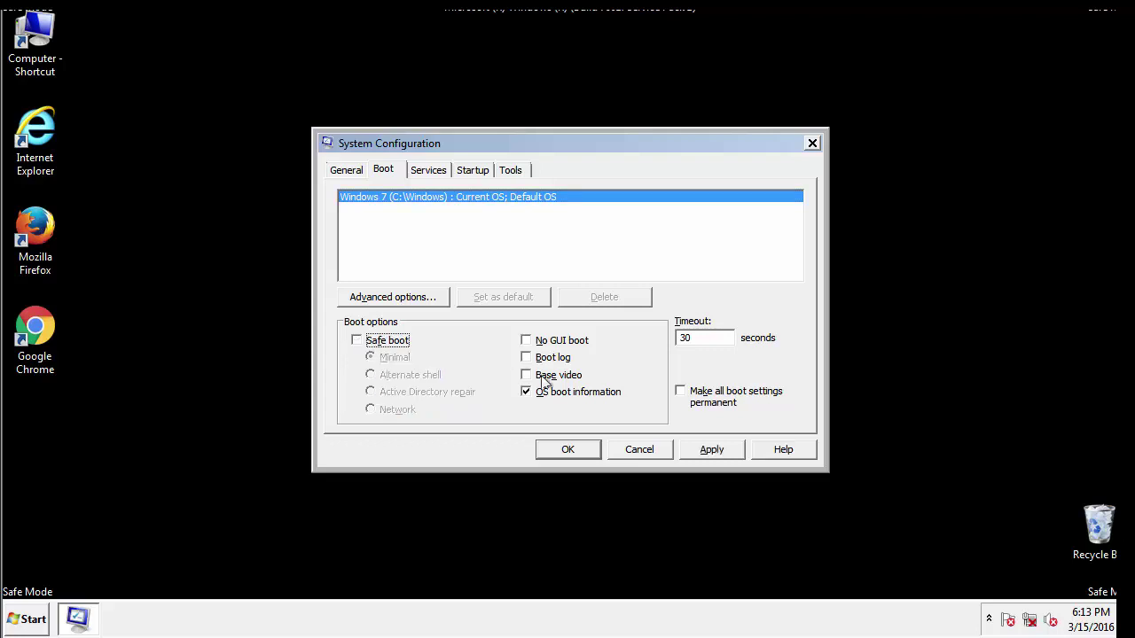
left_click(713, 449)
left_click(591, 453)
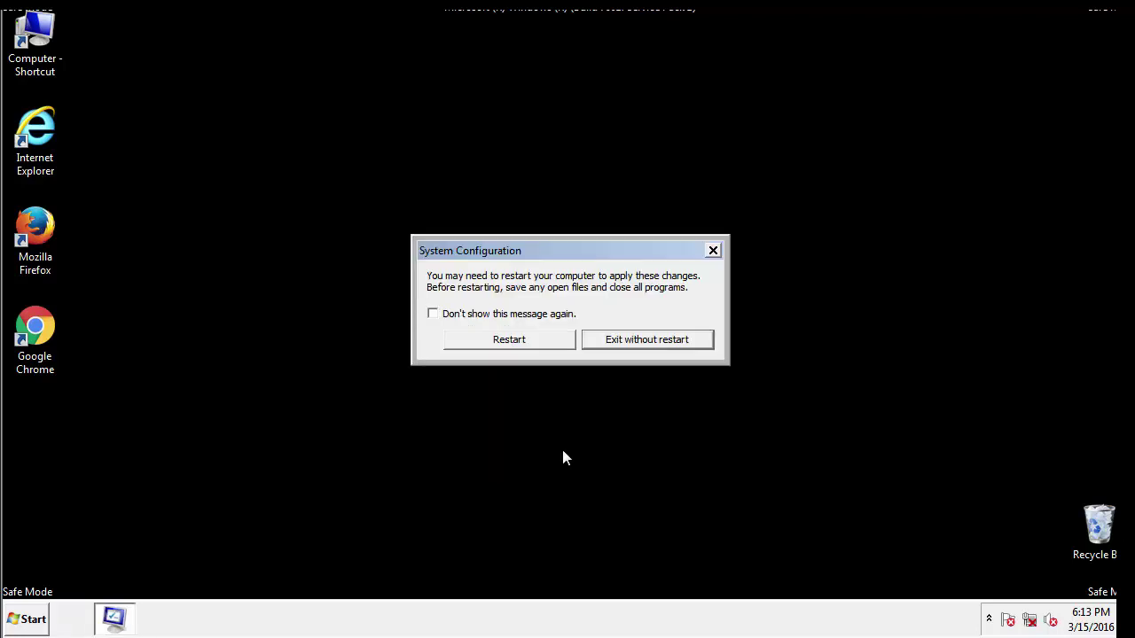
left_click(525, 346)
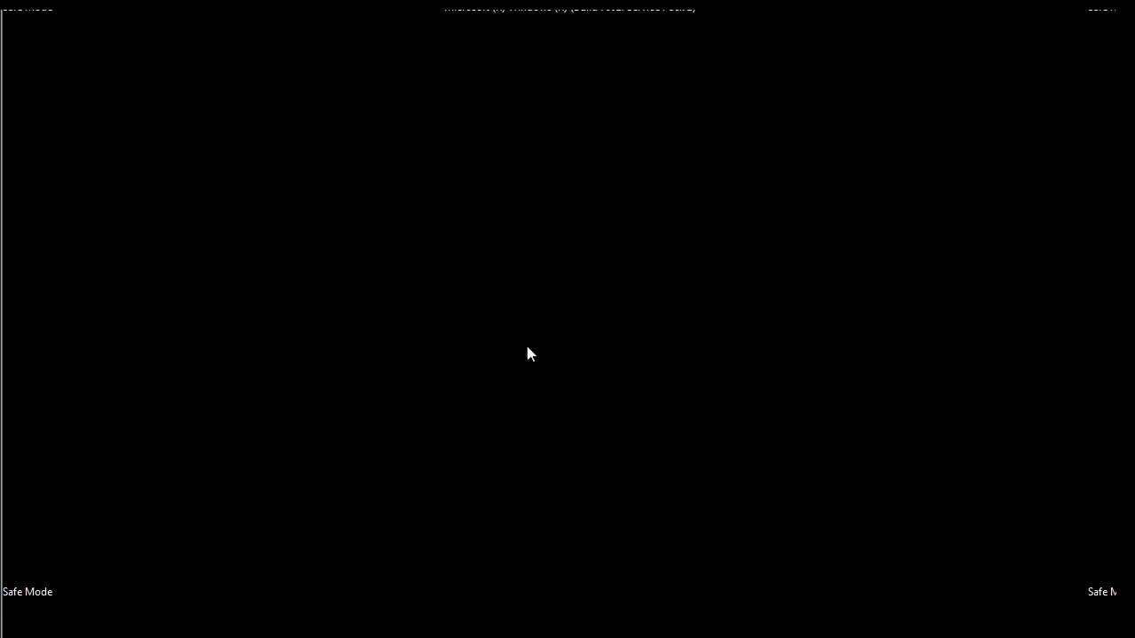